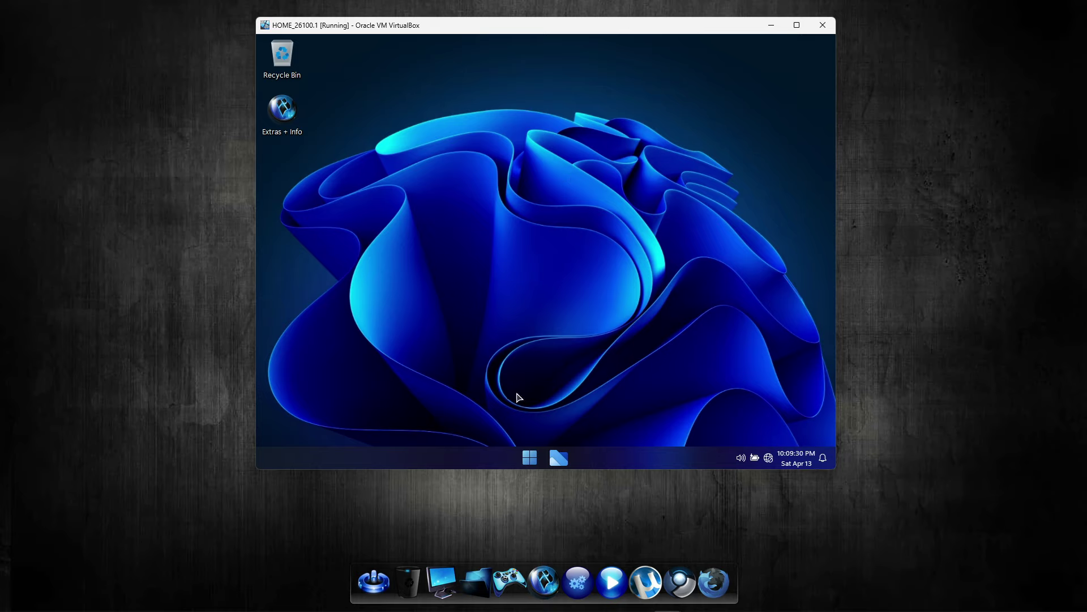
Look through the full list of installed apps.
{"action": "left_click", "coordinate": [530, 458]}
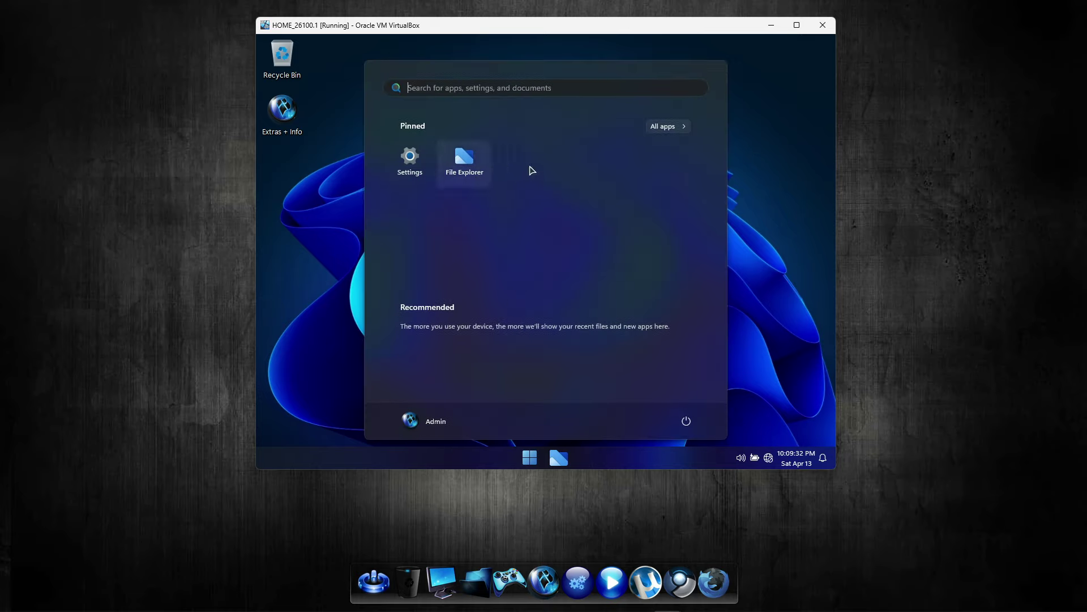
{"action": "left_click", "coordinate": [685, 127]}
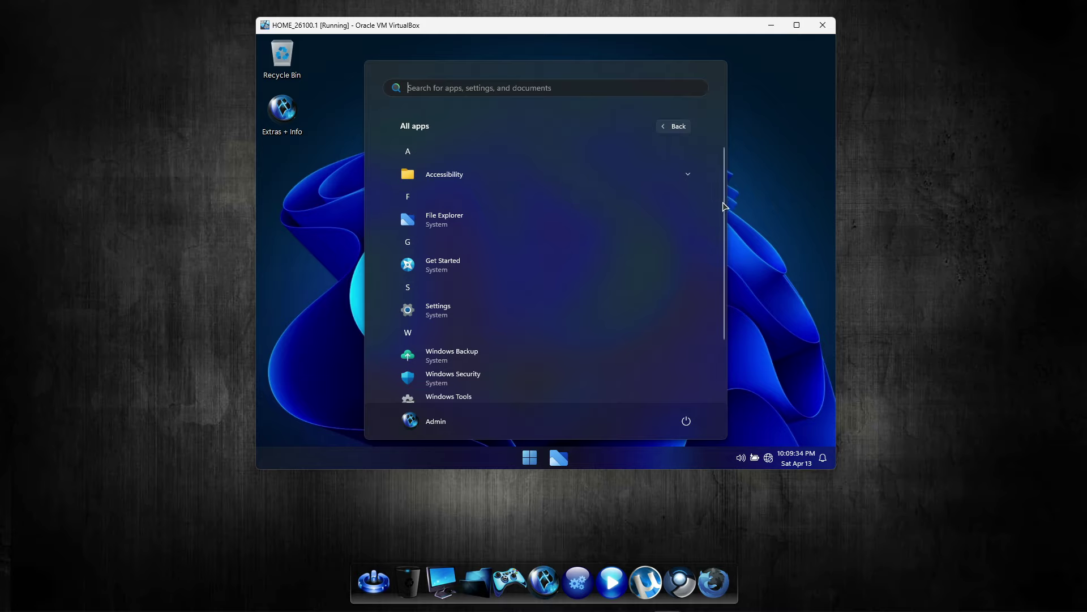
{"action": "scroll", "coordinate": [724, 206], "scroll_direction": "down", "scroll_amount": 2}
{"action": "scroll", "coordinate": [724, 299], "scroll_direction": "up", "scroll_amount": 2}
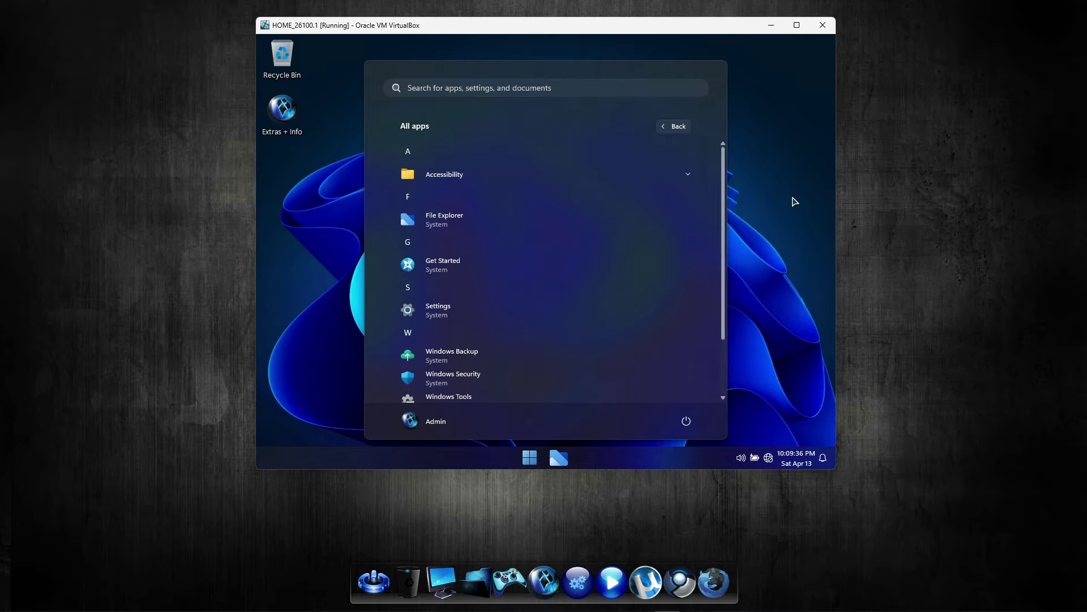
Open the Web Browser Installers folder inside 0ptional and look over the Chrome, Edge and Firefox installers.
{"action": "left_click", "coordinate": [439, 219]}
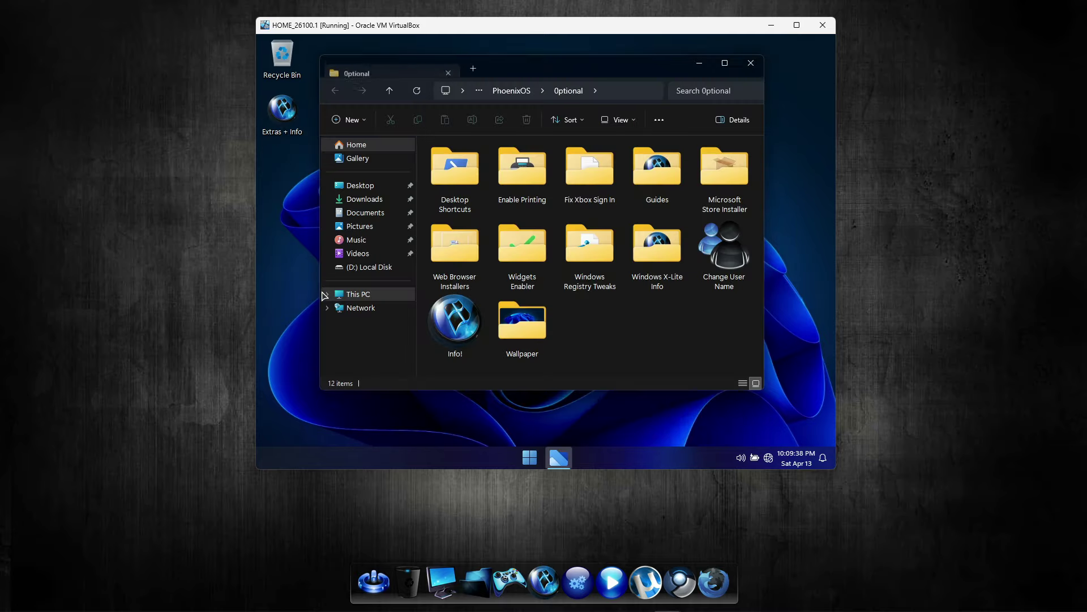
{"action": "left_click", "coordinate": [472, 275]}
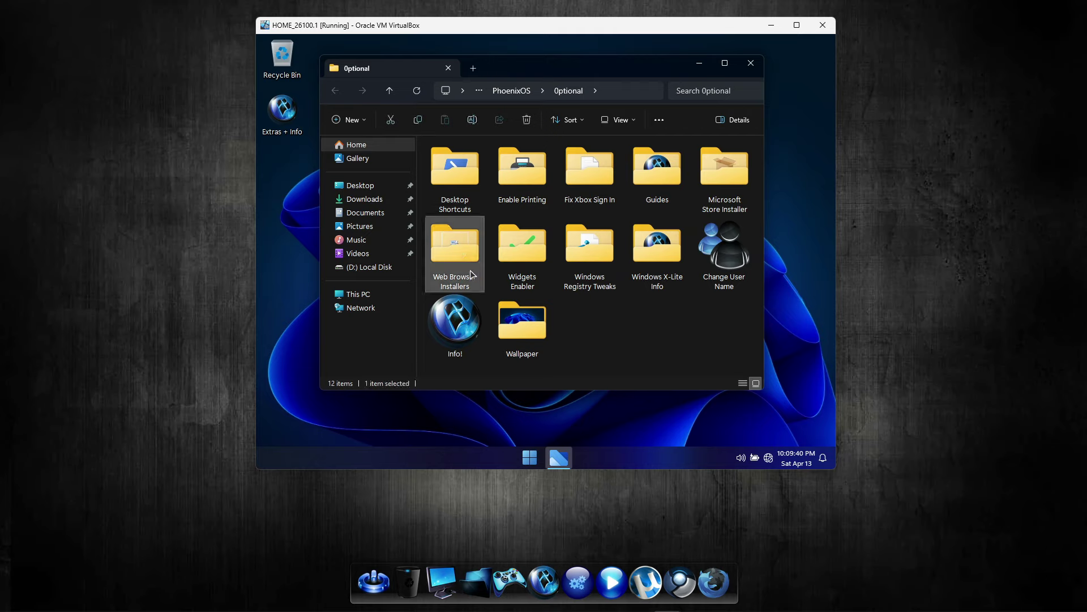
{"action": "double_click", "coordinate": [448, 250]}
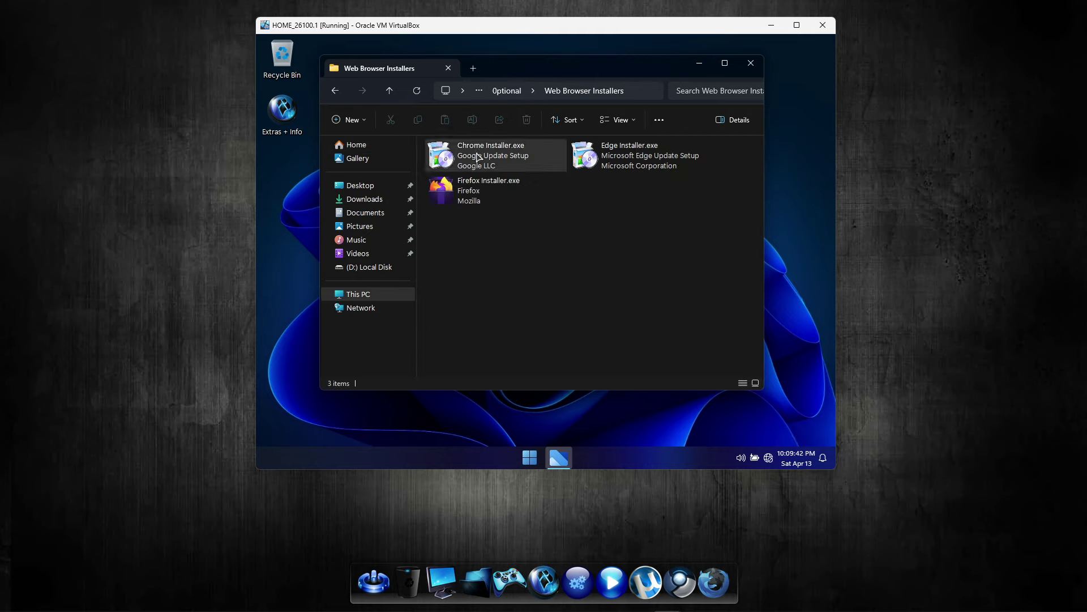
{"action": "left_click", "coordinate": [504, 198]}
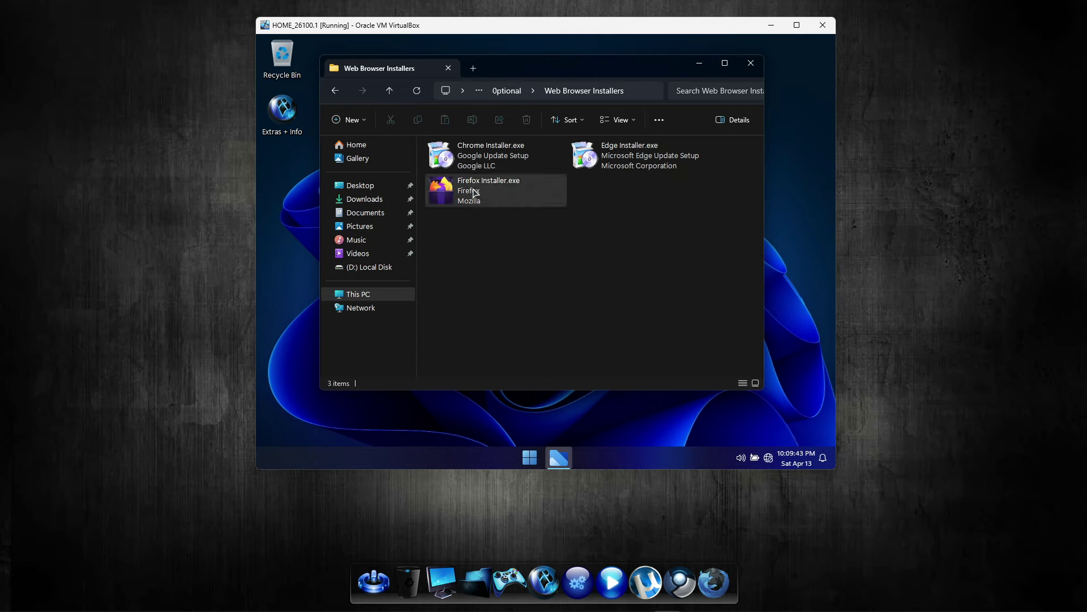
{"action": "left_click", "coordinate": [487, 156]}
{"action": "left_click", "coordinate": [655, 160]}
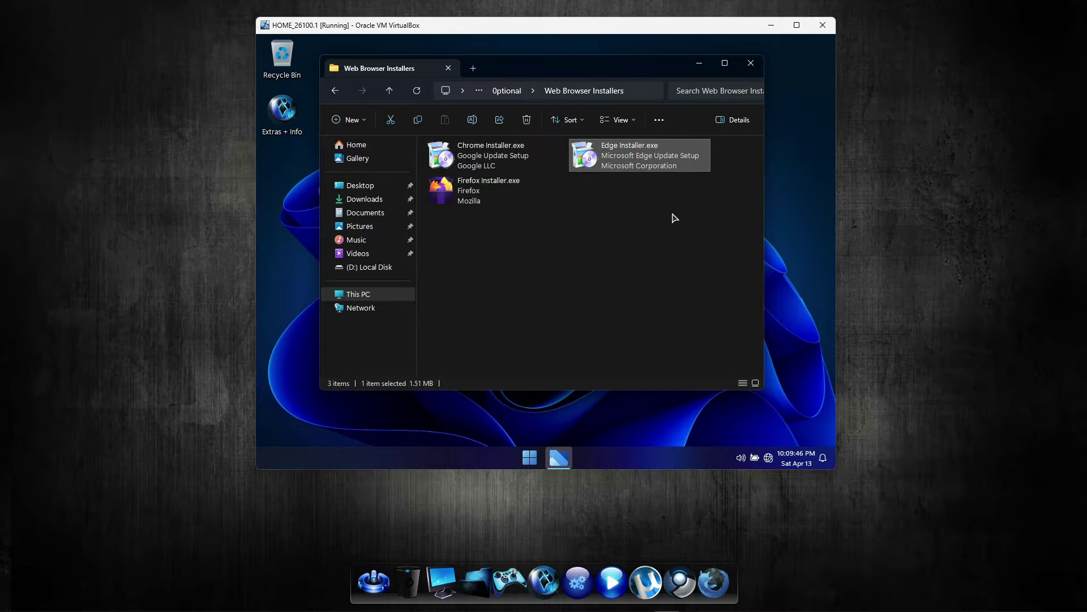
{"action": "left_click", "coordinate": [595, 228]}
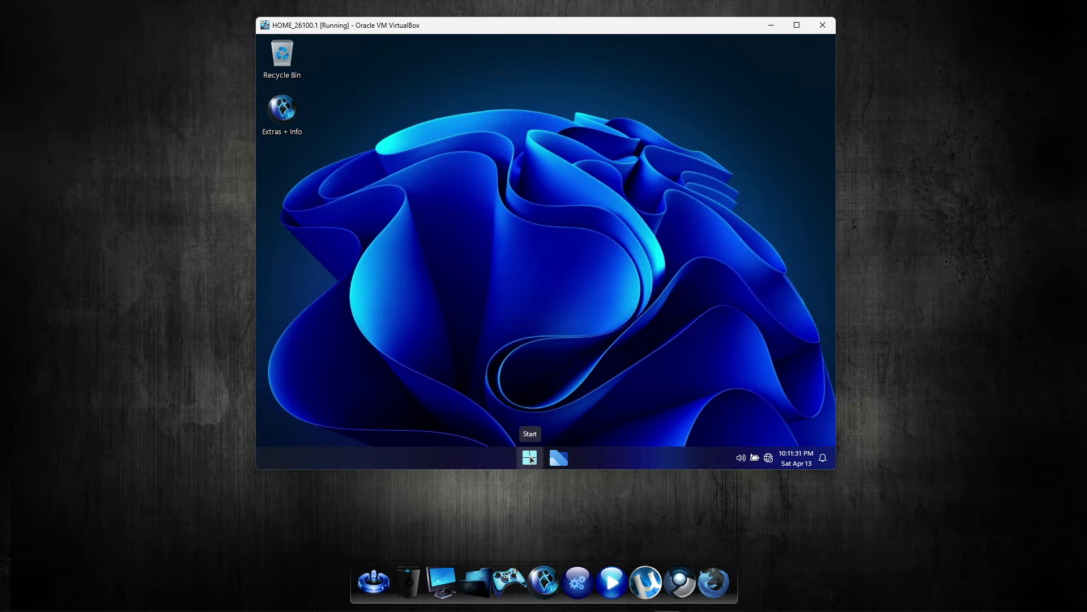
Run File Explorer Transparency On from the X-Lite Tools, acknowledge the registration message and close the script window.
{"action": "left_click", "coordinate": [529, 458]}
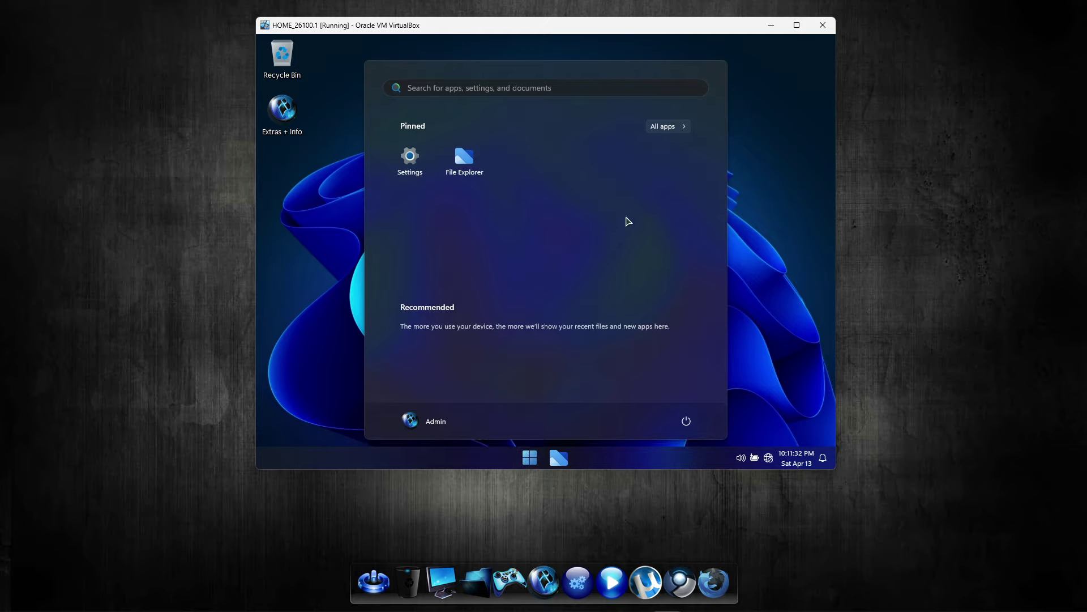
{"action": "left_click", "coordinate": [669, 126]}
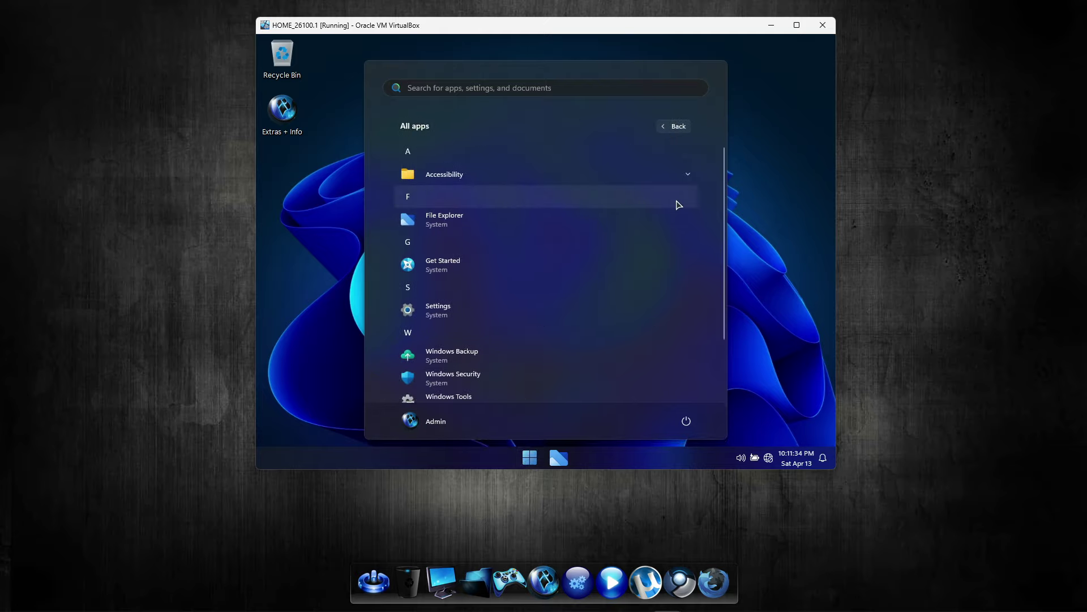
{"action": "scroll", "coordinate": [678, 211], "scroll_direction": "down", "scroll_amount": 2}
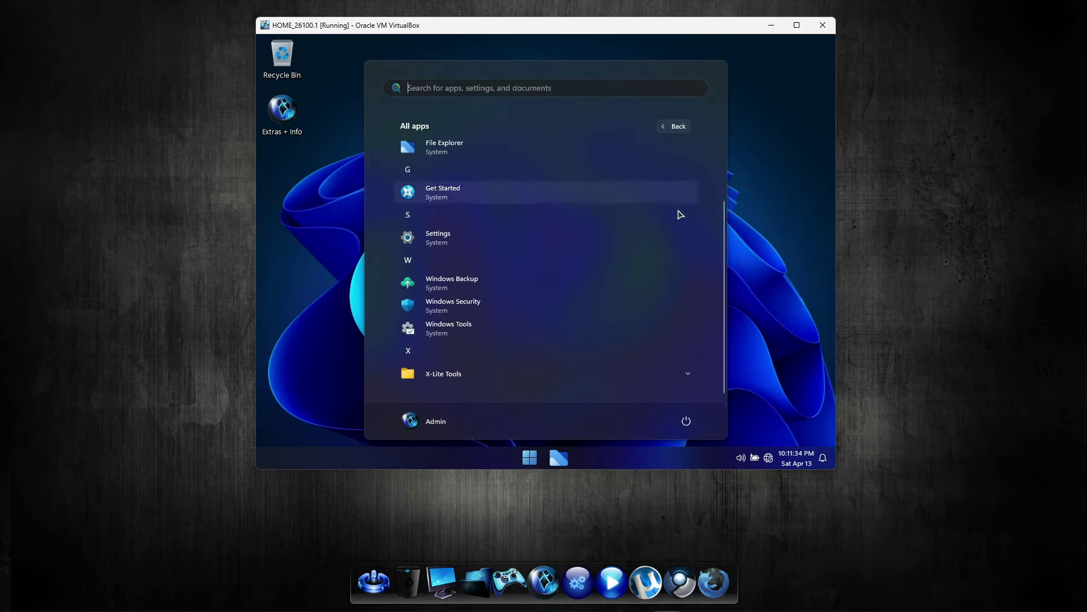
{"action": "left_click", "coordinate": [649, 381]}
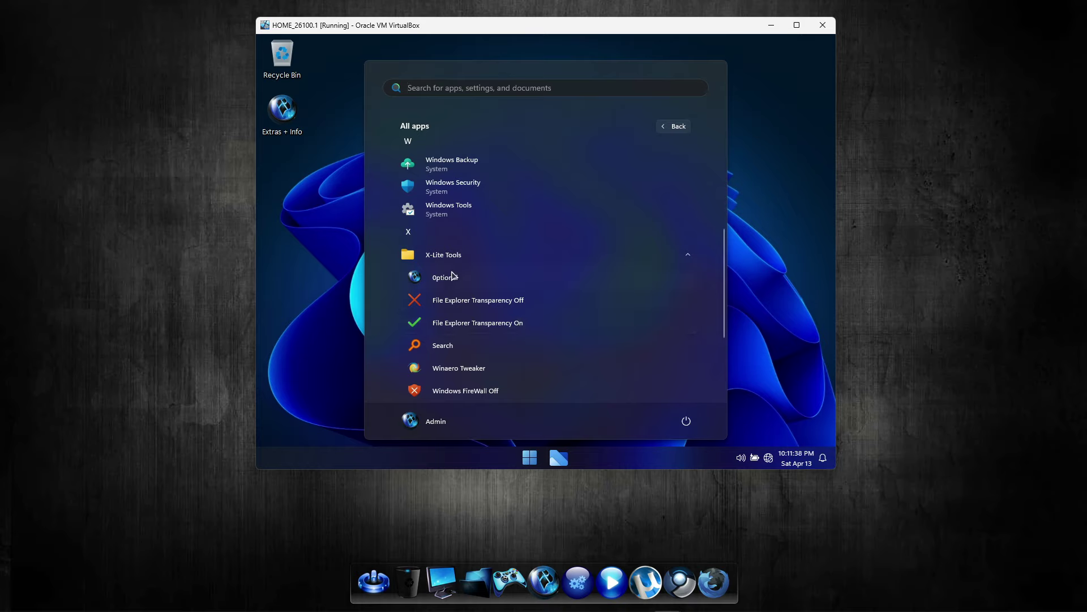
{"action": "scroll", "coordinate": [454, 276], "scroll_direction": "down", "scroll_amount": 3}
{"action": "scroll", "coordinate": [456, 336], "scroll_direction": "up", "scroll_amount": 2}
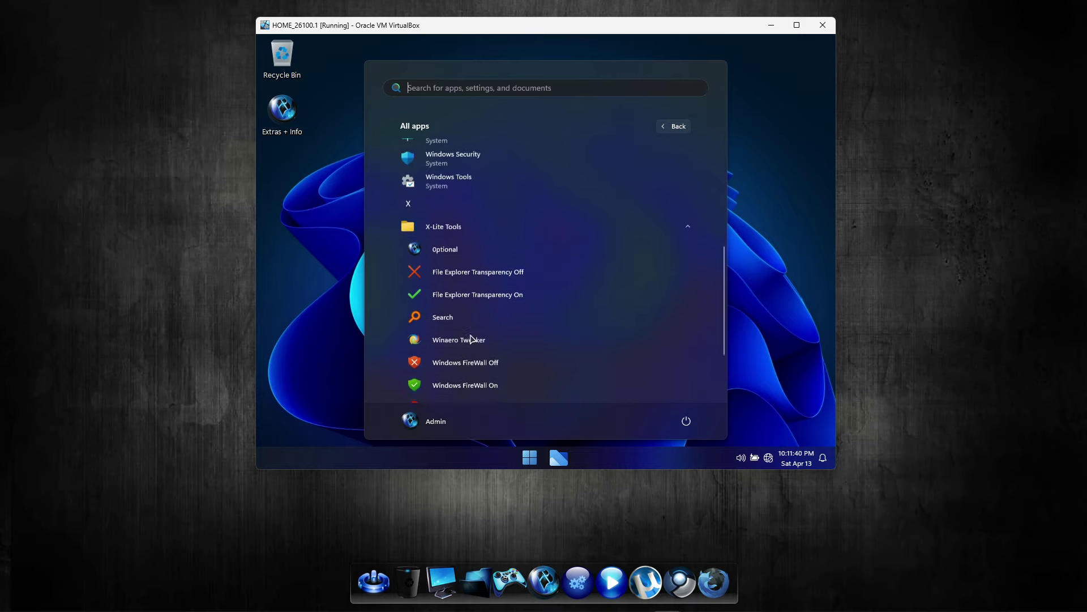
{"action": "scroll", "coordinate": [470, 338], "scroll_direction": "up", "scroll_amount": 1}
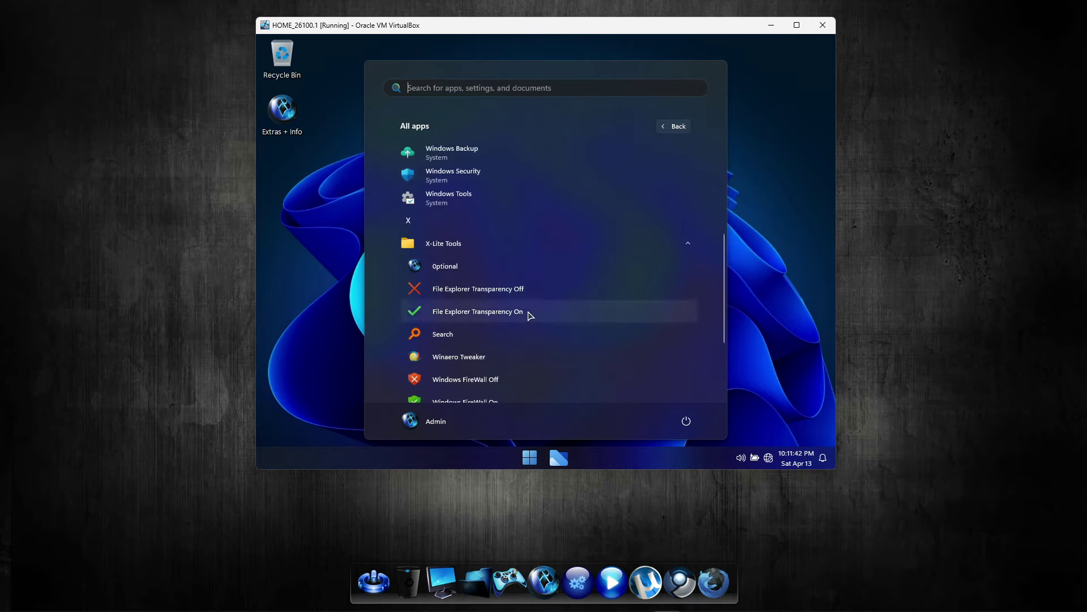
{"action": "left_click", "coordinate": [521, 312]}
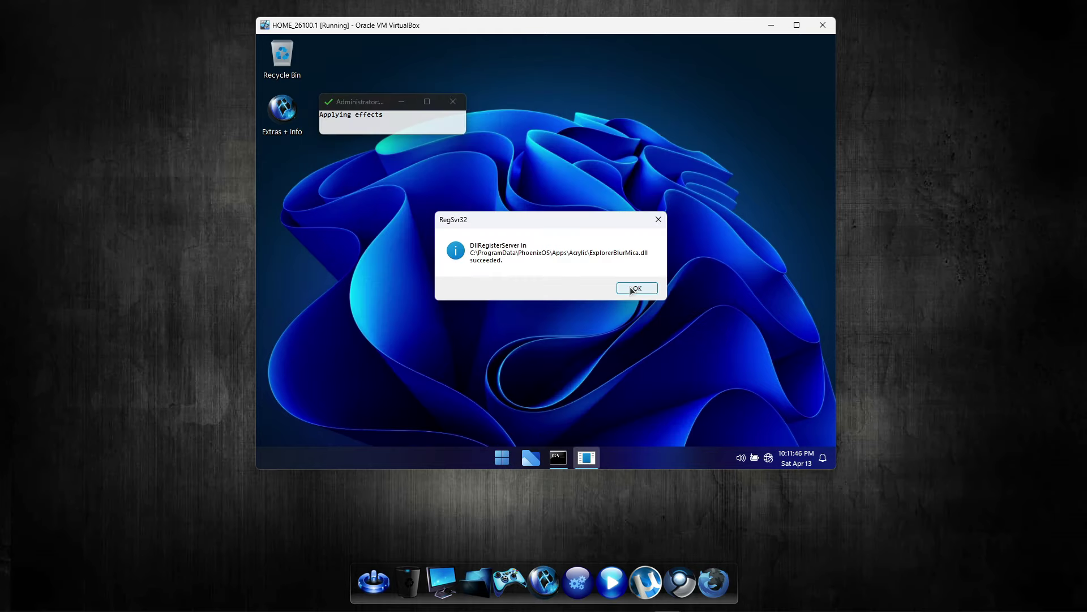
{"action": "left_click", "coordinate": [636, 289]}
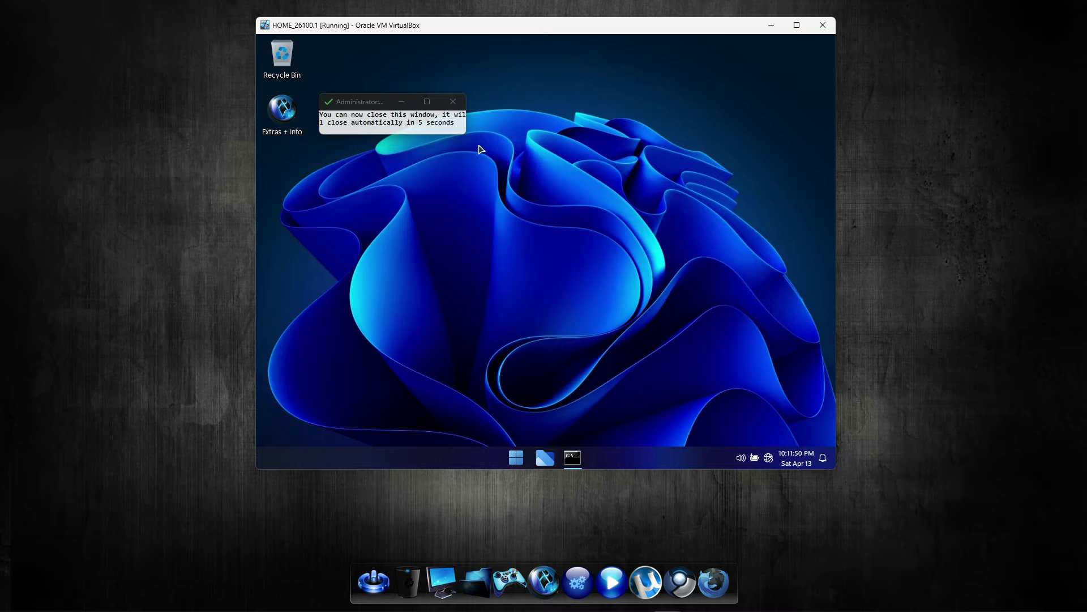
{"action": "left_click", "coordinate": [460, 105]}
Examine the transparency effect on a File Explorer window, moving it slightly over the wallpaper, and close it.
{"action": "left_click", "coordinate": [560, 457]}
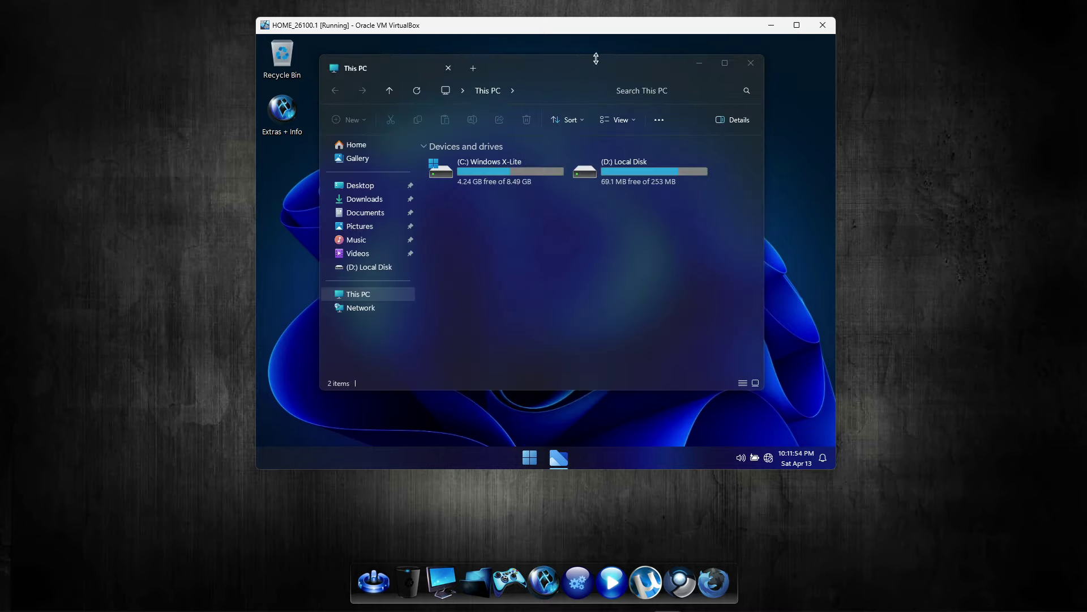
{"action": "mouse_move", "coordinate": [598, 67]}
{"action": "left_mouse_down"}
{"action": "mouse_move", "coordinate": [607, 93]}
{"action": "mouse_move", "coordinate": [556, 56]}
{"action": "mouse_move", "coordinate": [555, 97]}
{"action": "mouse_move", "coordinate": [628, 107]}
{"action": "mouse_move", "coordinate": [655, 87]}
{"action": "mouse_move", "coordinate": [631, 61]}
{"action": "mouse_move", "coordinate": [602, 64]}
{"action": "mouse_move", "coordinate": [587, 90]}
{"action": "mouse_move", "coordinate": [611, 90]}
{"action": "mouse_move", "coordinate": [590, 83]}
{"action": "mouse_move", "coordinate": [605, 81]}
{"action": "mouse_move", "coordinate": [599, 72]}
{"action": "left_mouse_up"}
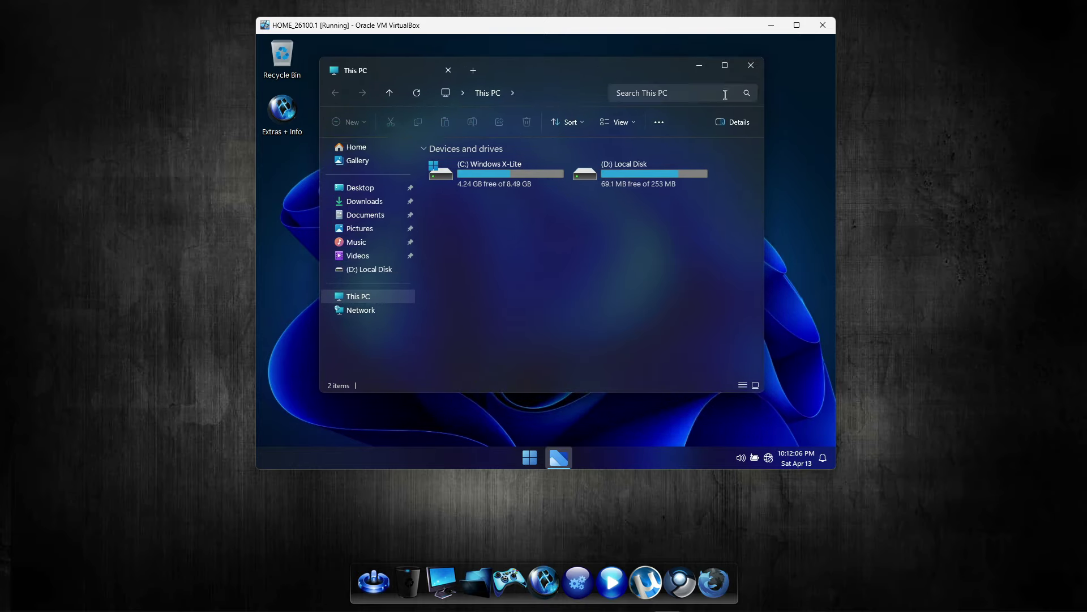
{"action": "left_click", "coordinate": [751, 65]}
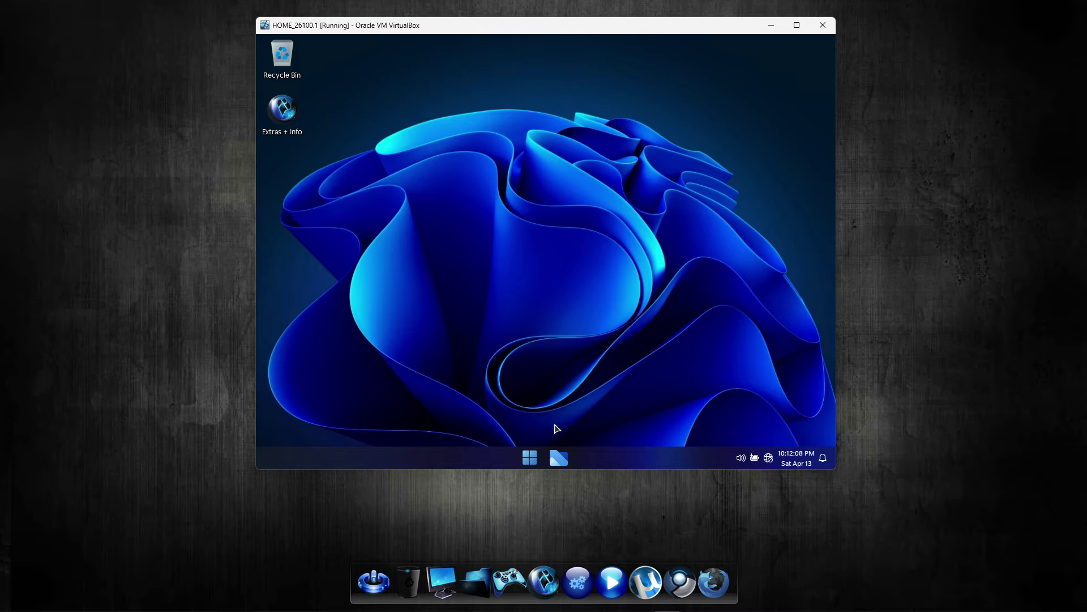
Run File Explorer Transparency Off from the X-Lite Tools, acknowledge the unregistration message and close the script window.
{"action": "left_click", "coordinate": [530, 457]}
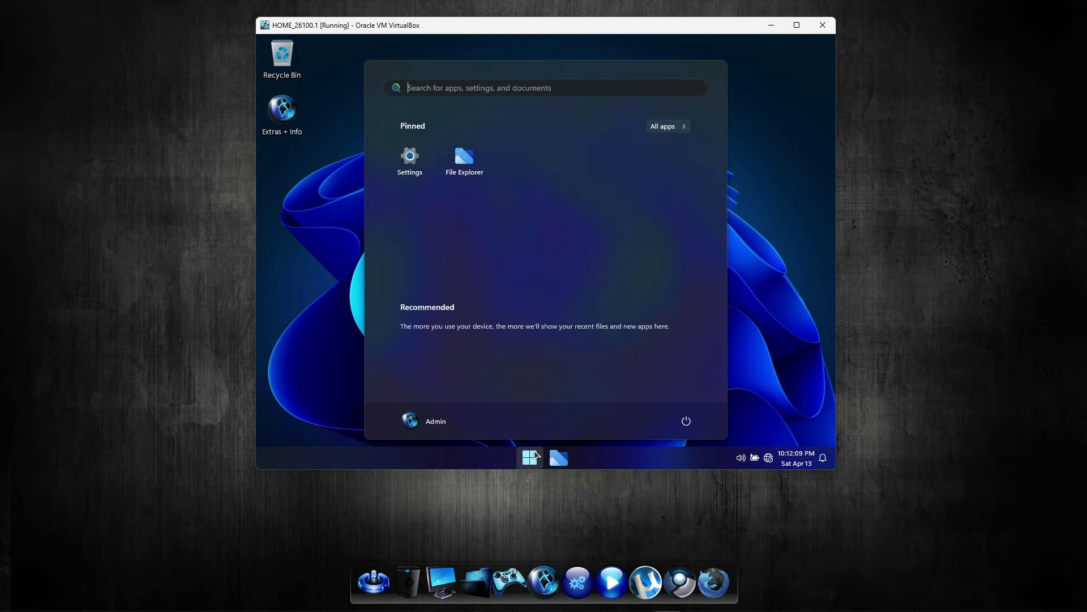
{"action": "left_click", "coordinate": [684, 131]}
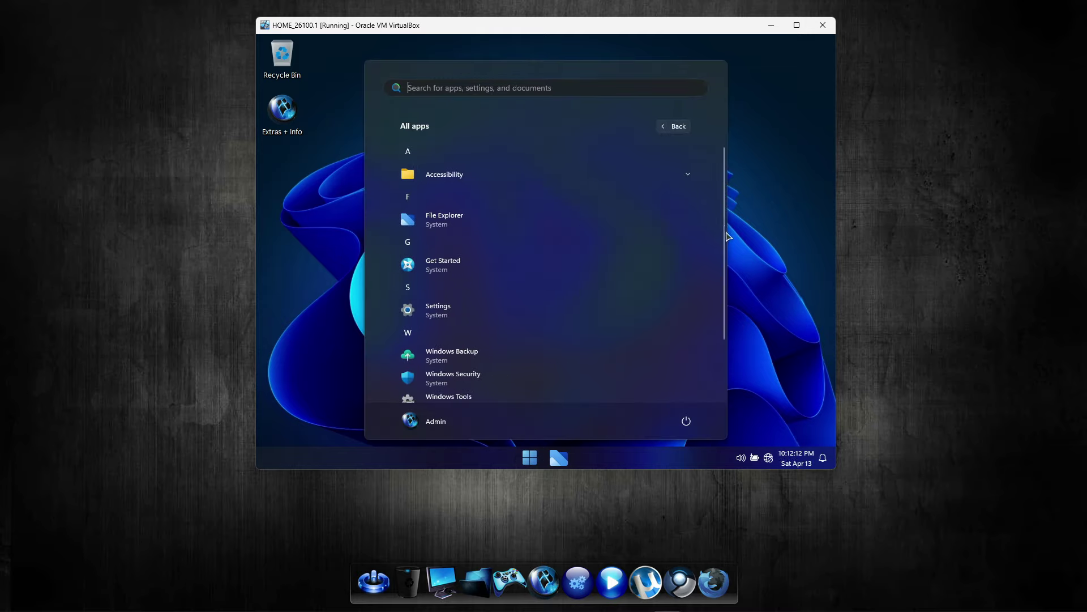
{"action": "scroll", "coordinate": [604, 342], "scroll_direction": "down", "scroll_amount": 2}
{"action": "left_click", "coordinate": [519, 380]}
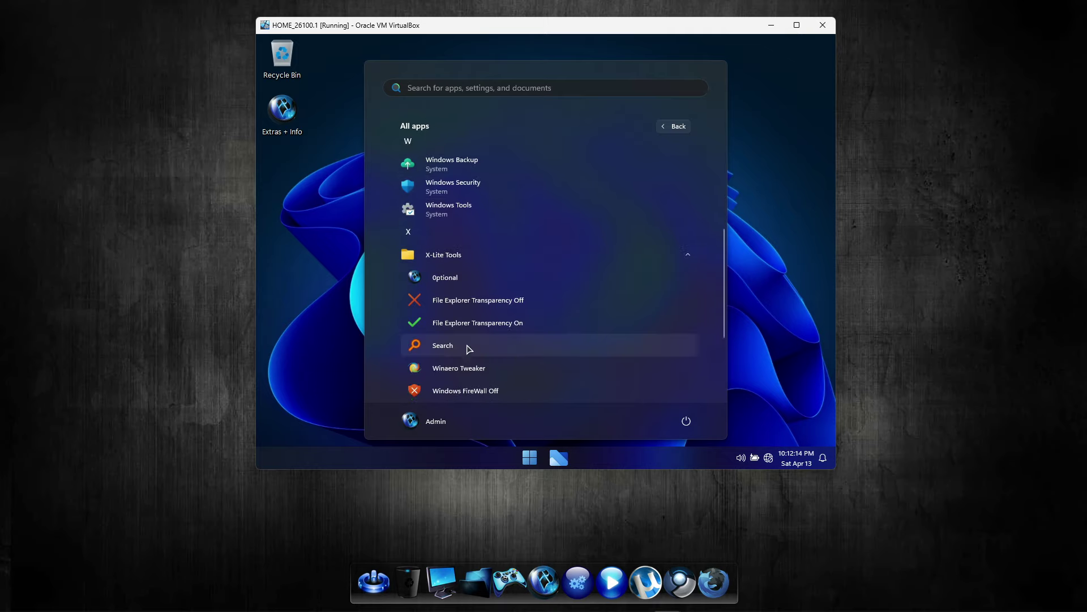
{"action": "left_click", "coordinate": [509, 304]}
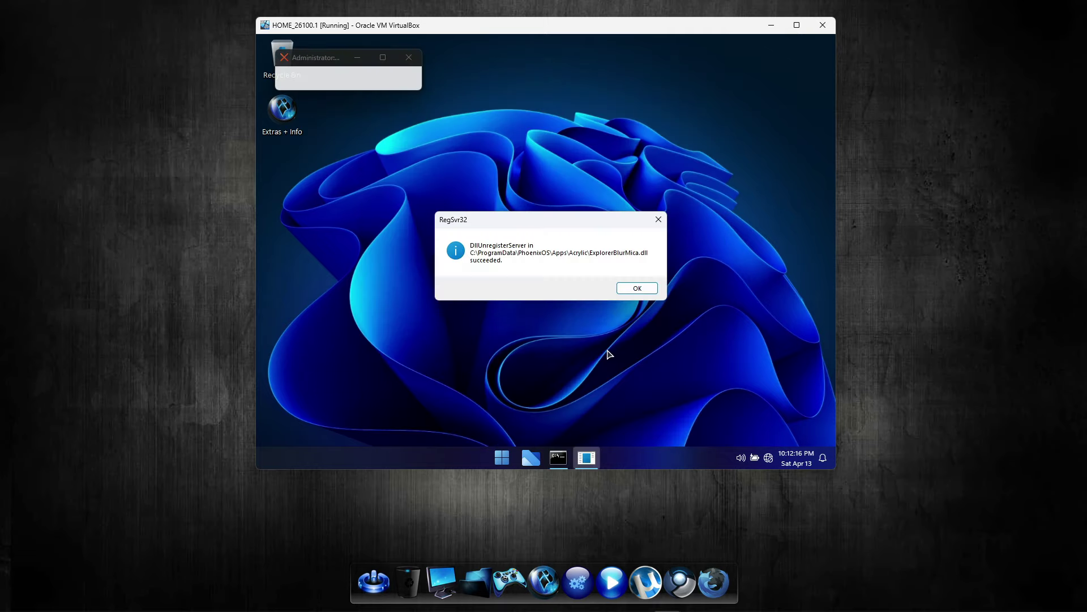
{"action": "left_click", "coordinate": [629, 290]}
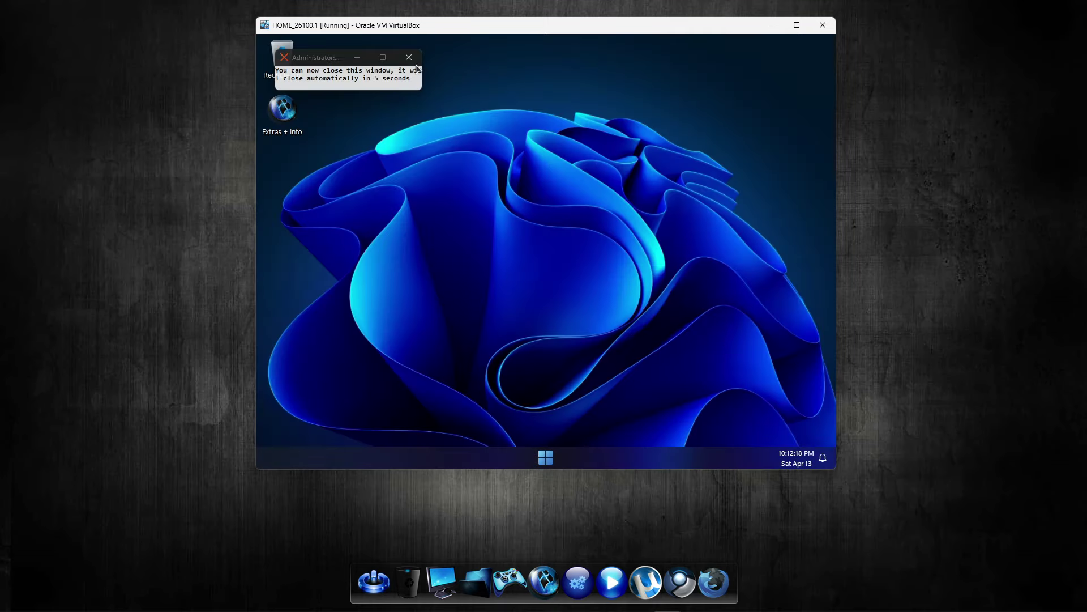
{"action": "left_click", "coordinate": [412, 63]}
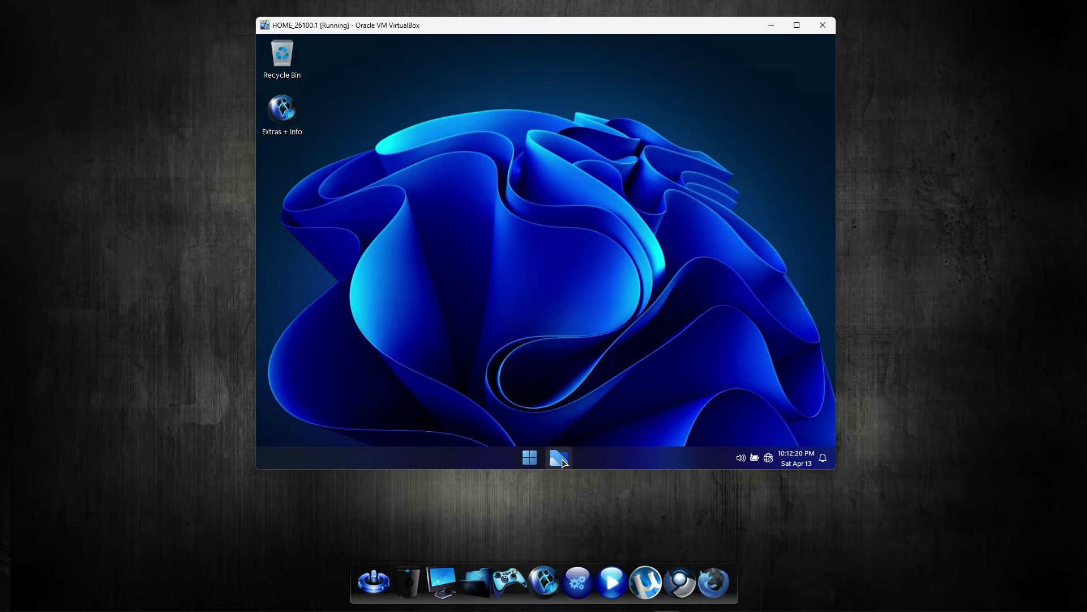
Check File Explorer's appearance with transparency off, including a second This PC tab, and close the window.
{"action": "left_click", "coordinate": [563, 461]}
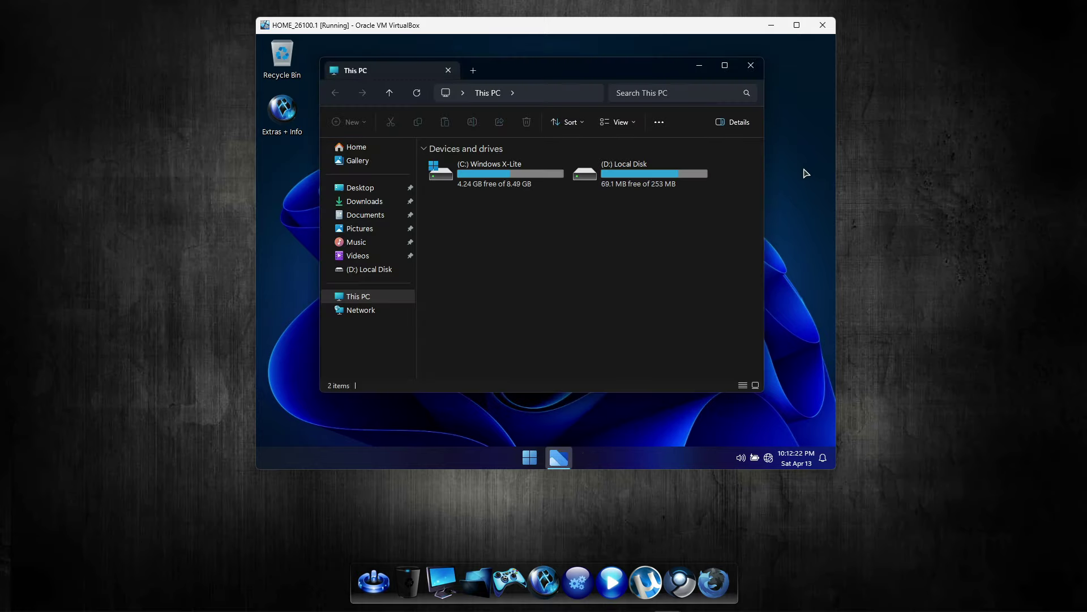
{"action": "mouse_move", "coordinate": [628, 66]}
{"action": "left_mouse_down"}
{"action": "mouse_move", "coordinate": [651, 88]}
{"action": "mouse_move", "coordinate": [626, 63]}
{"action": "left_mouse_up"}
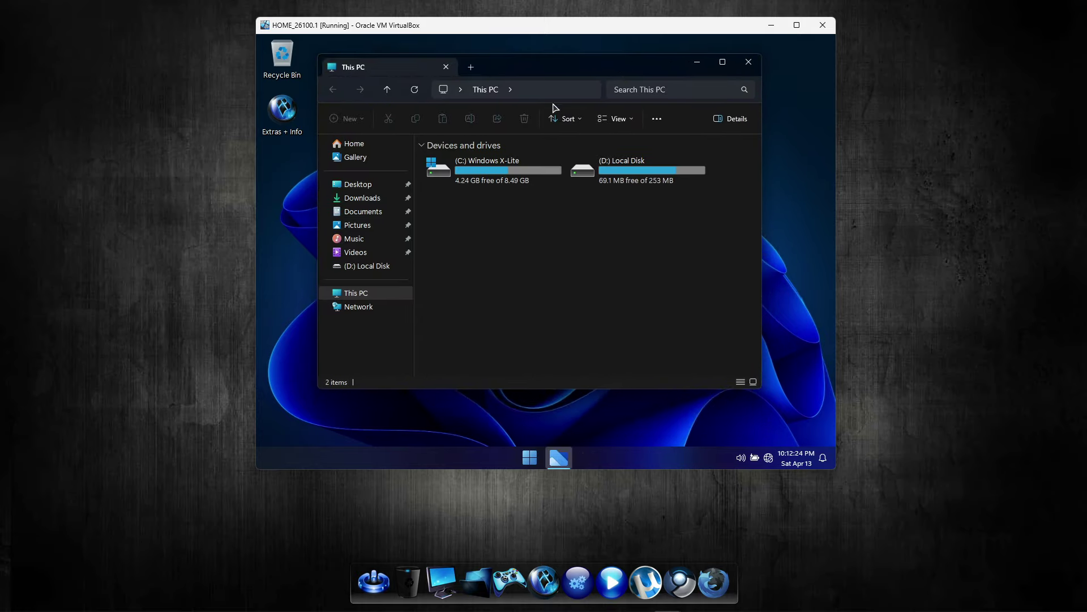
{"action": "left_click", "coordinate": [478, 68]}
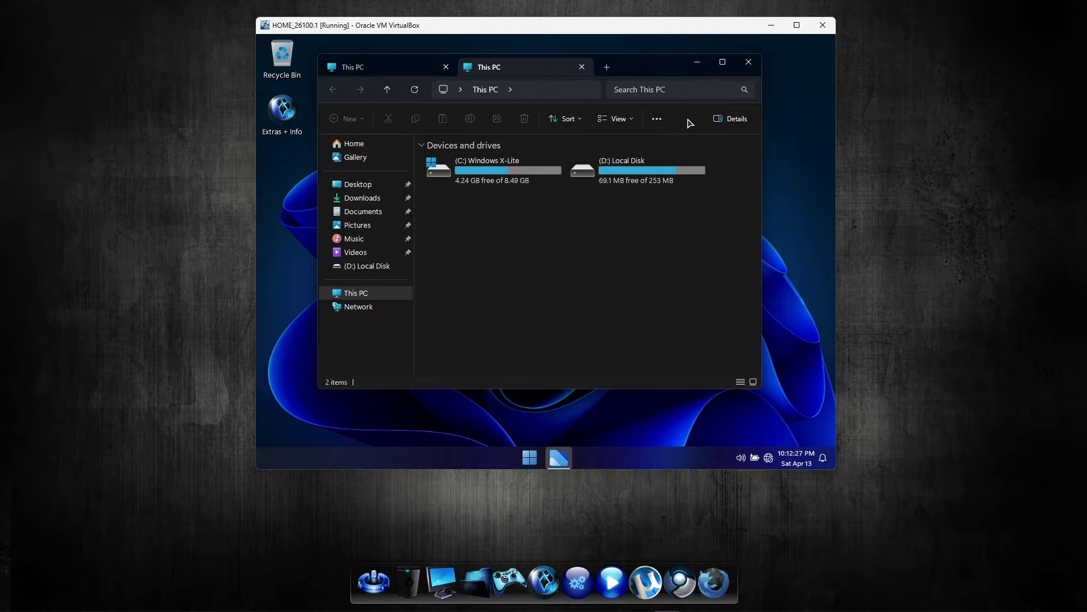
{"action": "left_click", "coordinate": [748, 67]}
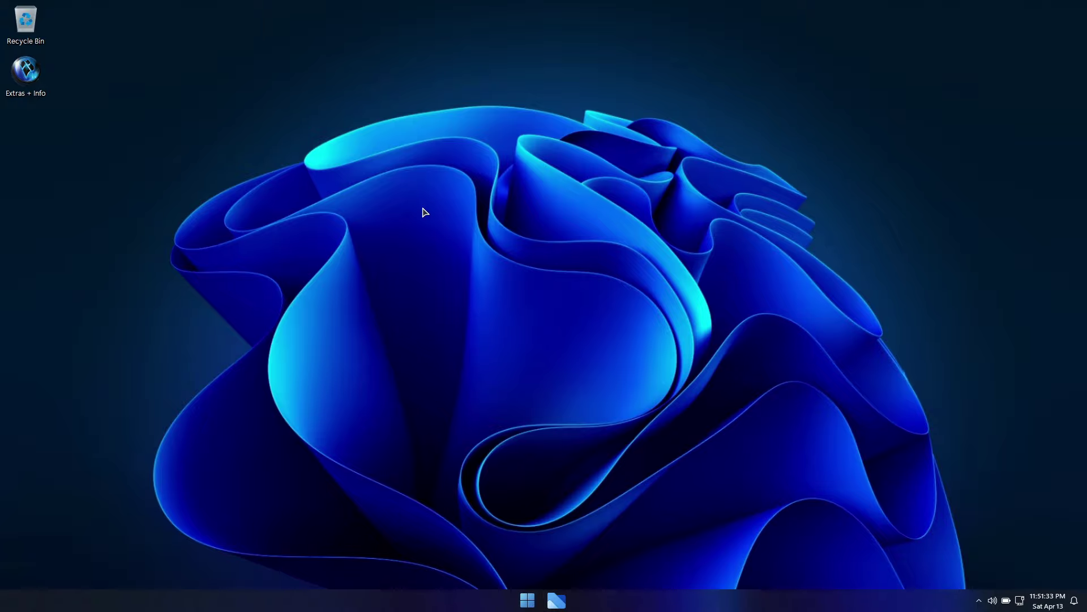
View the drives under This PC in a new File Explorer window and close it.
{"action": "key", "text": "super+e"}
{"action": "left_click_drag", "start_coordinate": [364, 46], "coordinate": [365, 54]}
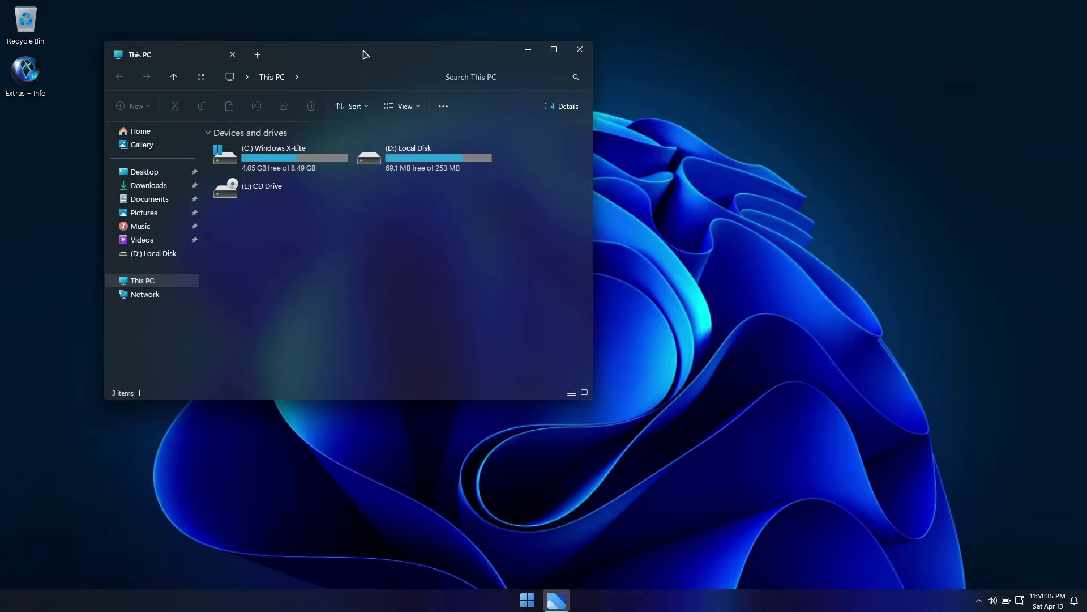
{"action": "left_click", "coordinate": [580, 50]}
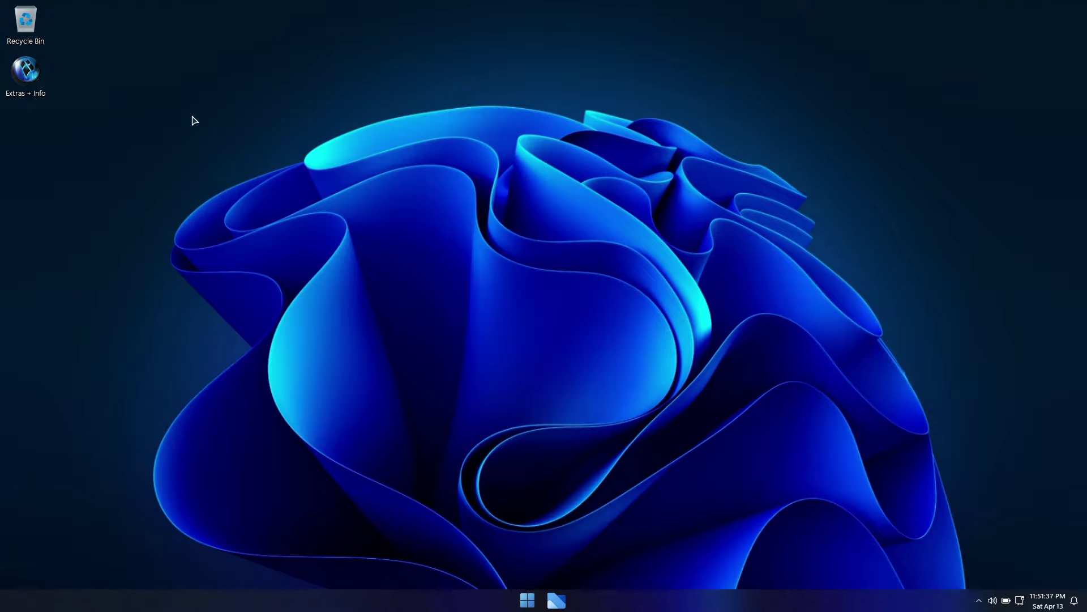
Open the Microsoft Store Installer folder from the Extras + Info desktop shortcut.
{"action": "double_click", "coordinate": [41, 79]}
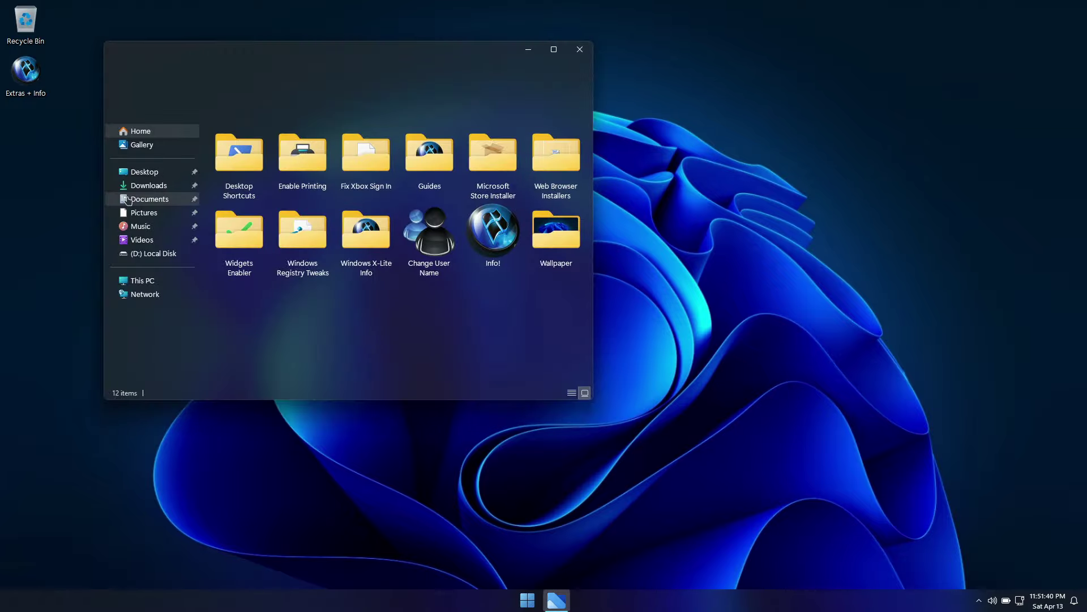
{"action": "left_click_drag", "start_coordinate": [348, 61], "coordinate": [335, 53]}
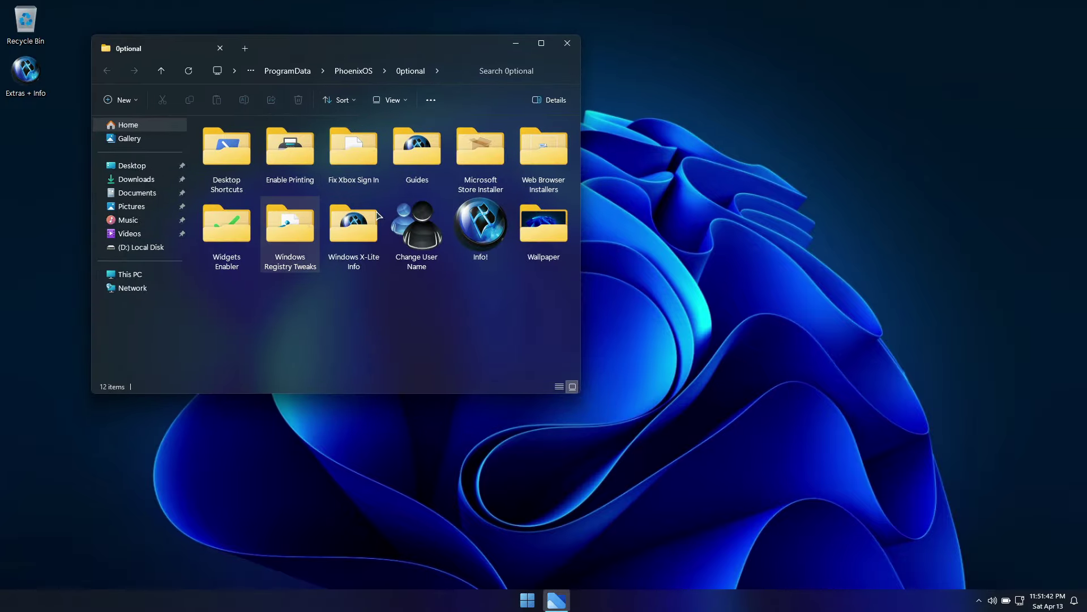
{"action": "left_click", "coordinate": [558, 161]}
{"action": "double_click", "coordinate": [481, 161]}
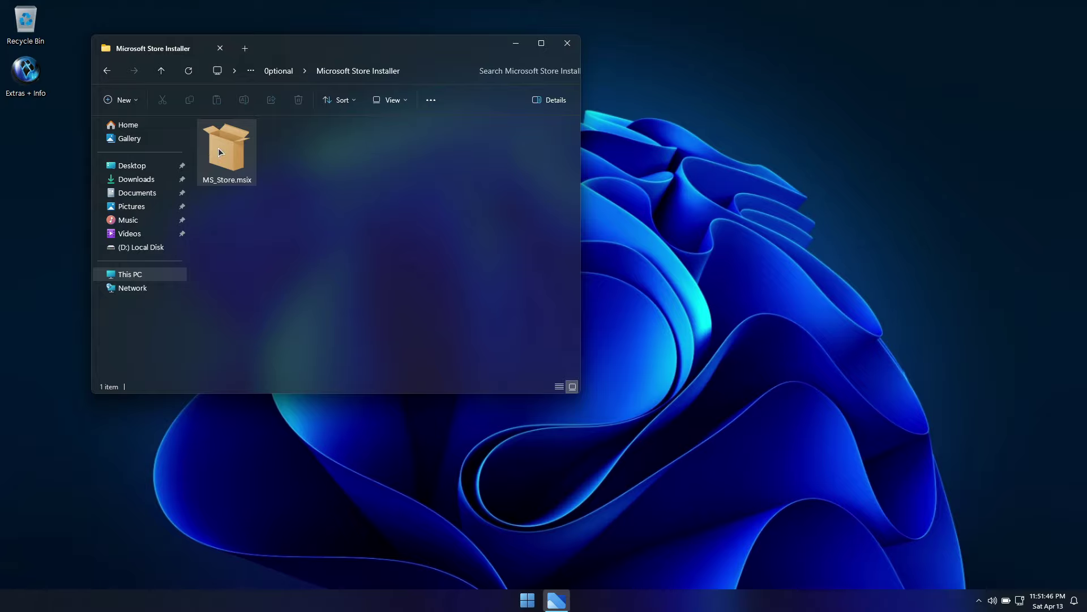
Install the Microsoft Store from MS_Store.msix and move the installer window clear of the File Explorer window.
{"action": "double_click", "coordinate": [221, 152]}
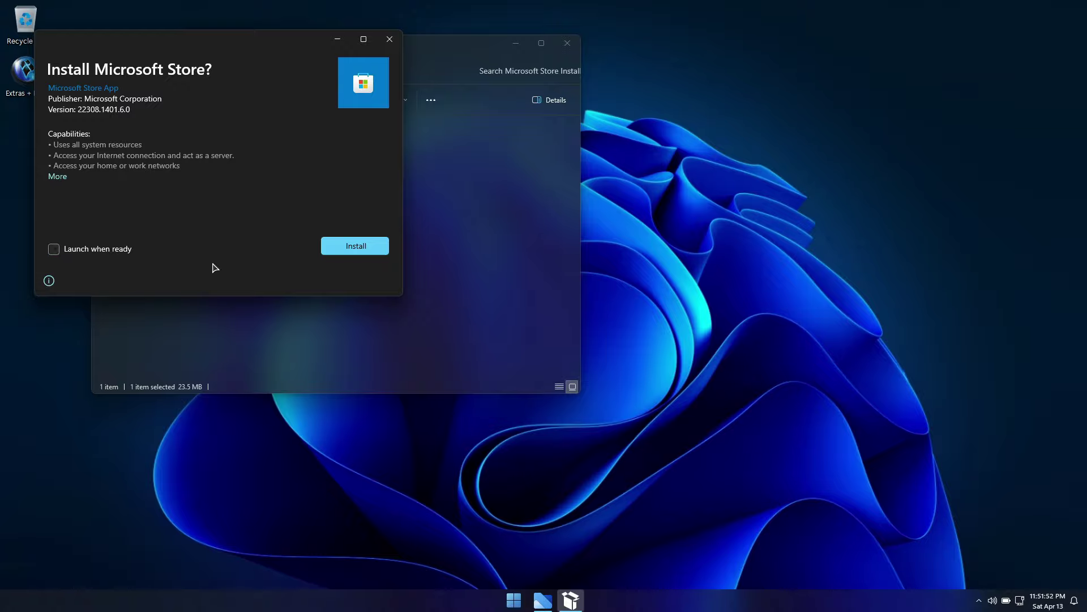
{"action": "left_click", "coordinate": [376, 246]}
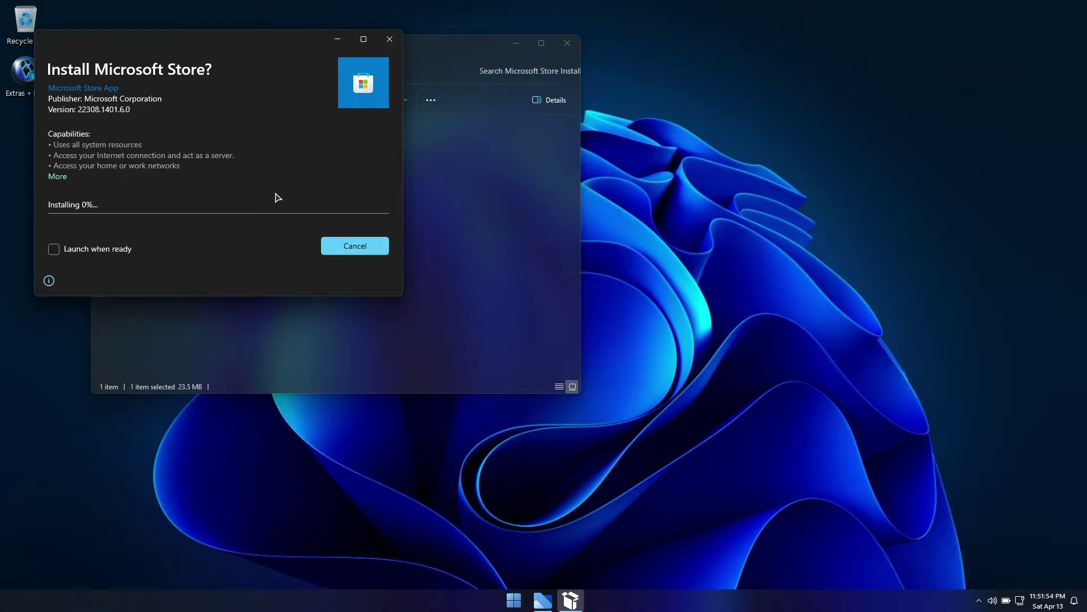
{"action": "left_click_drag", "start_coordinate": [257, 43], "coordinate": [922, 17]}
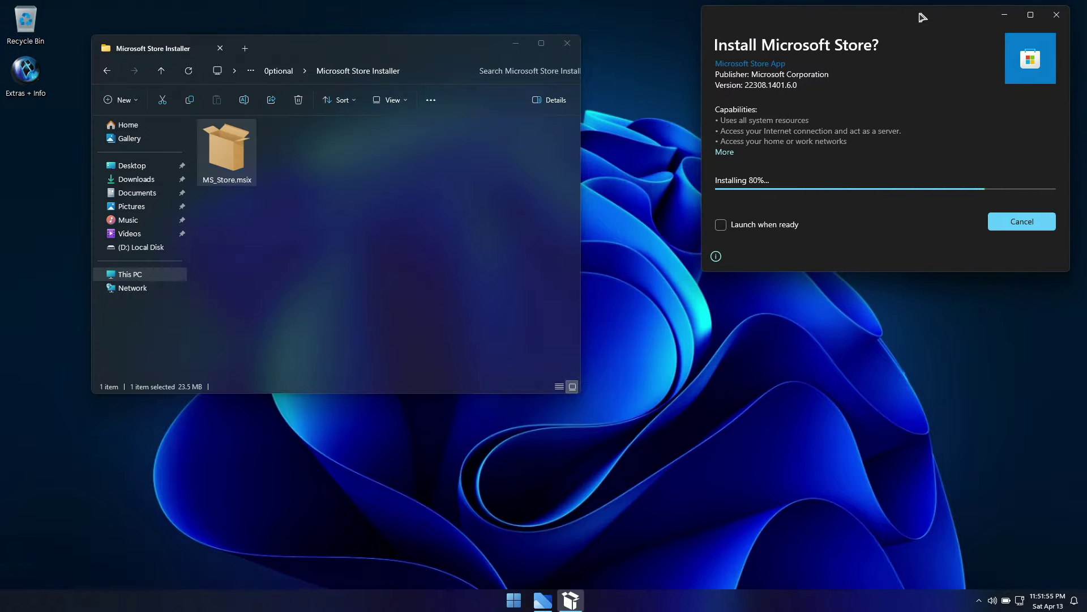
Run Edge Installer.exe from the Web Browser Installers folder inside the Optional folder.
{"action": "left_click", "coordinate": [161, 70]}
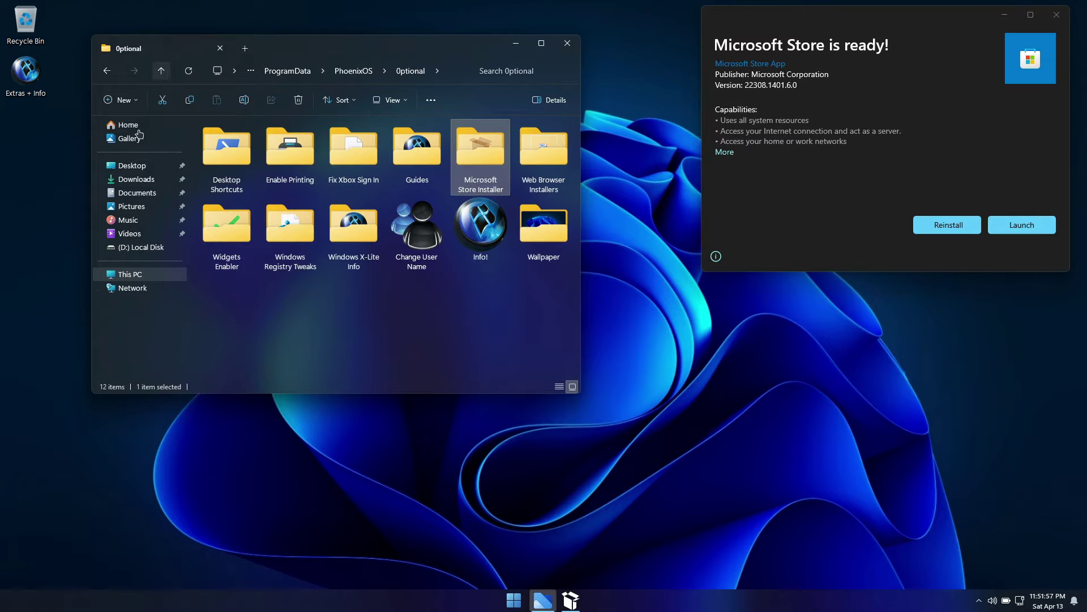
{"action": "double_click", "coordinate": [544, 155]}
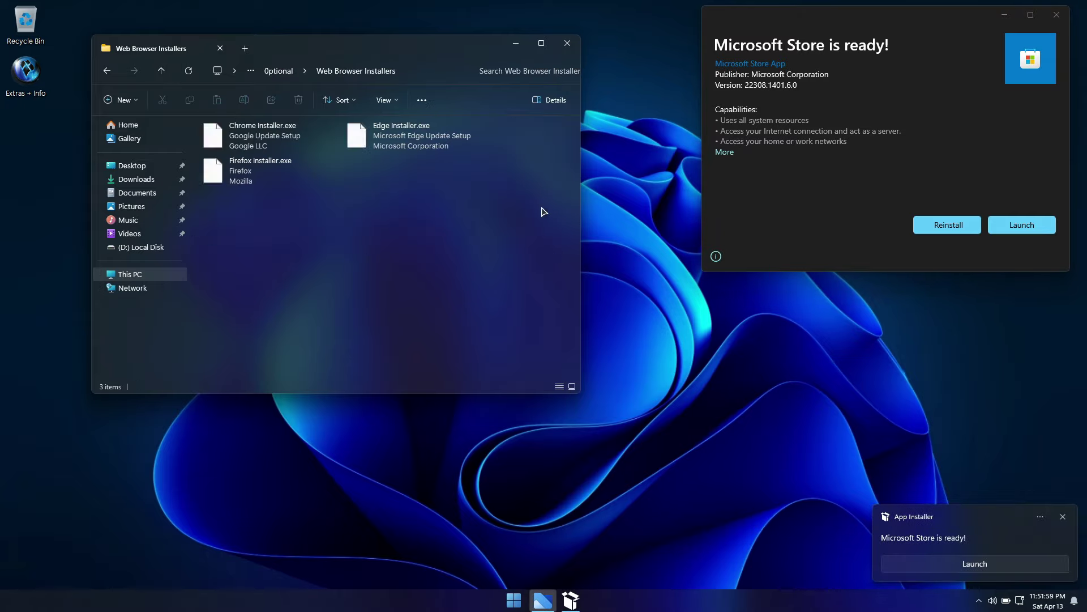
{"action": "left_click", "coordinate": [372, 138]}
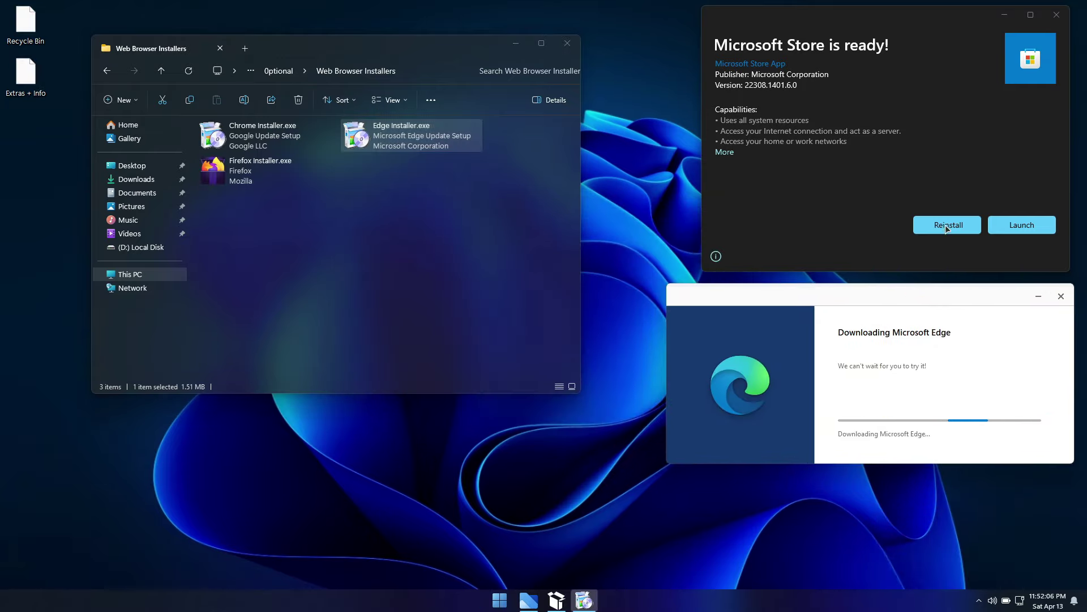
In the Widgets Enabler folder, add the Widgets ON entries to the registry and run WebView2 Installer.exe.
{"action": "left_click", "coordinate": [161, 70]}
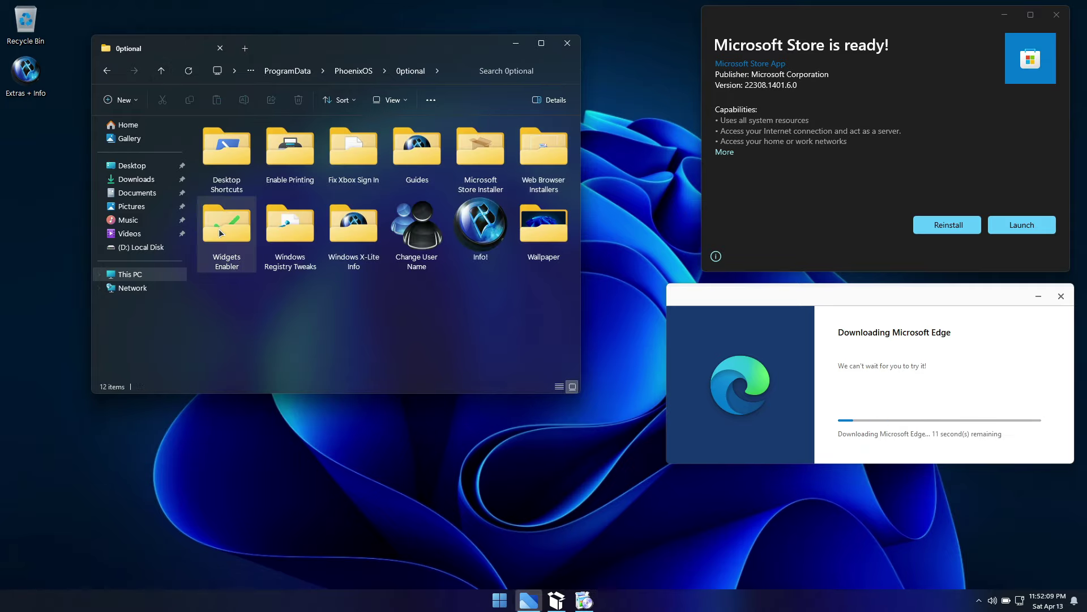
{"action": "left_click", "coordinate": [221, 232]}
{"action": "double_click", "coordinate": [226, 235]}
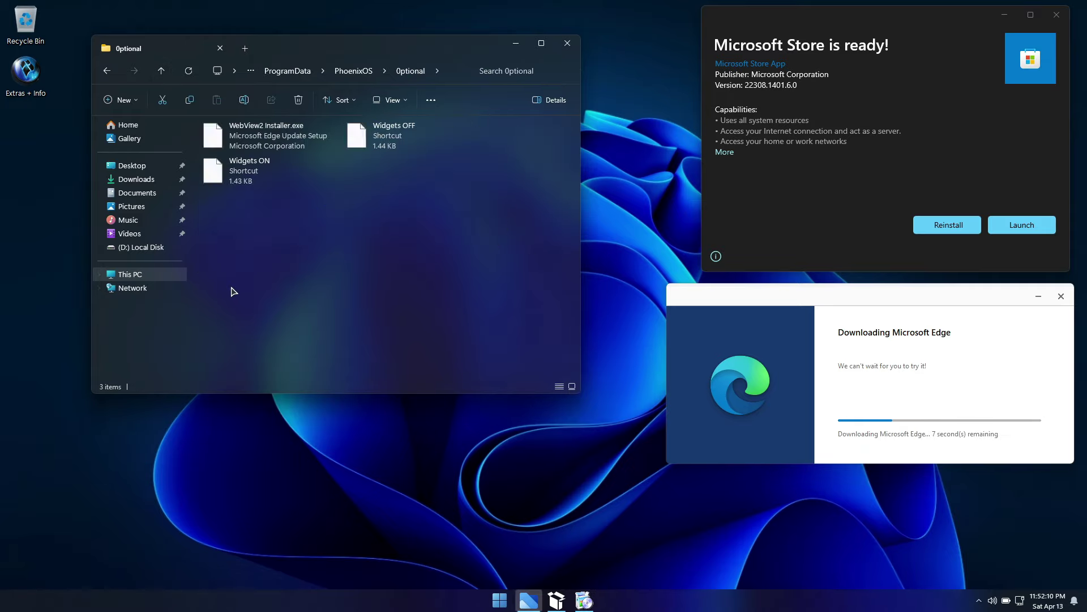
{"action": "double_click", "coordinate": [256, 171]}
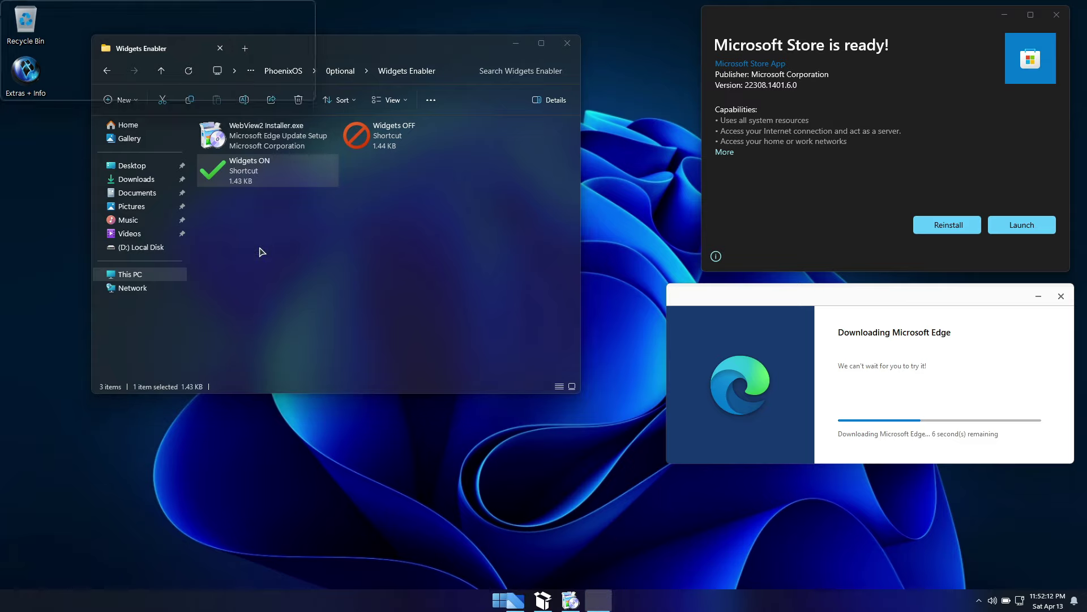
{"action": "left_click", "coordinate": [645, 315]}
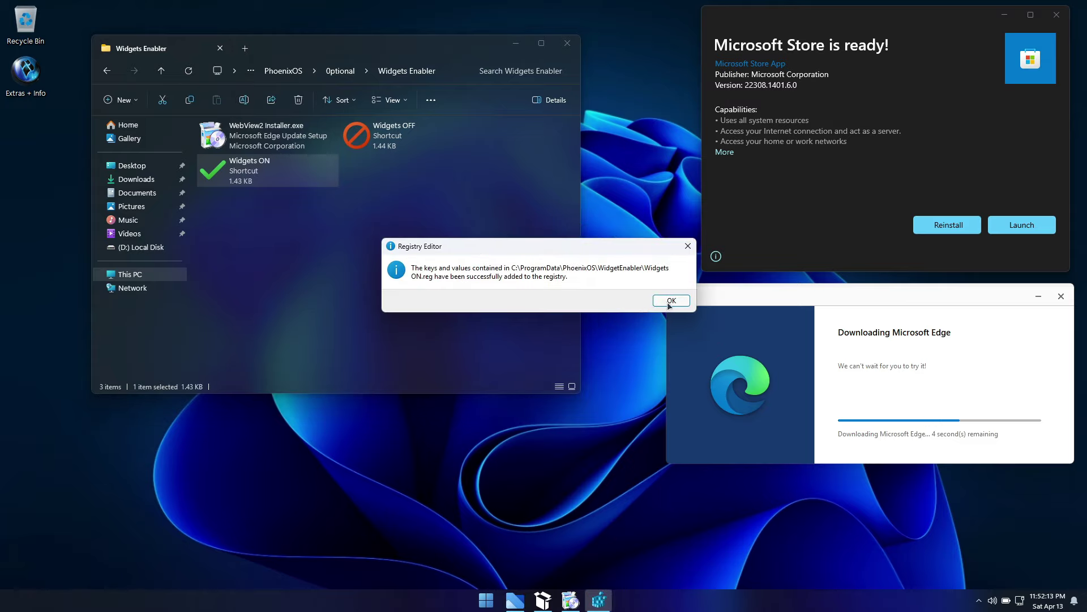
{"action": "left_click", "coordinate": [670, 301]}
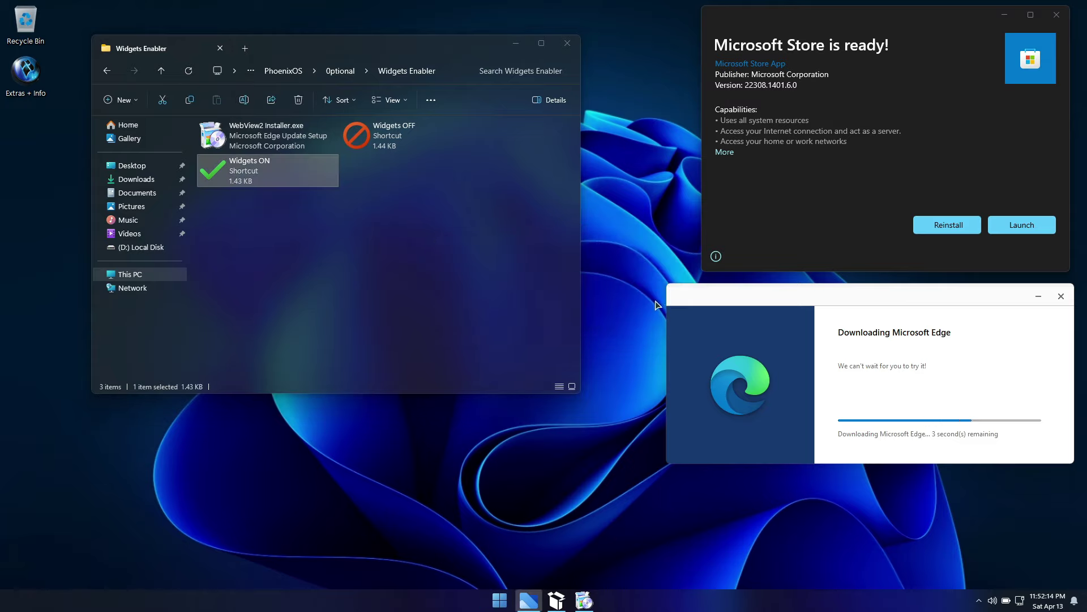
{"action": "left_click", "coordinate": [395, 220]}
{"action": "left_click", "coordinate": [224, 138]}
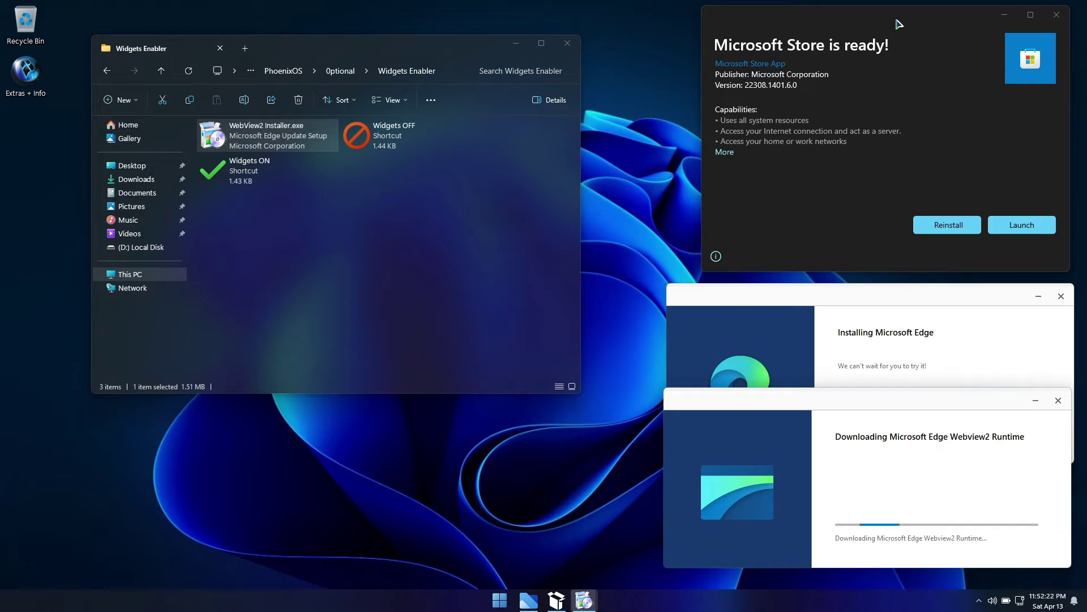
Launch the installed Microsoft Store, close its installer window and reposition the Store window.
{"action": "left_click", "coordinate": [1017, 225]}
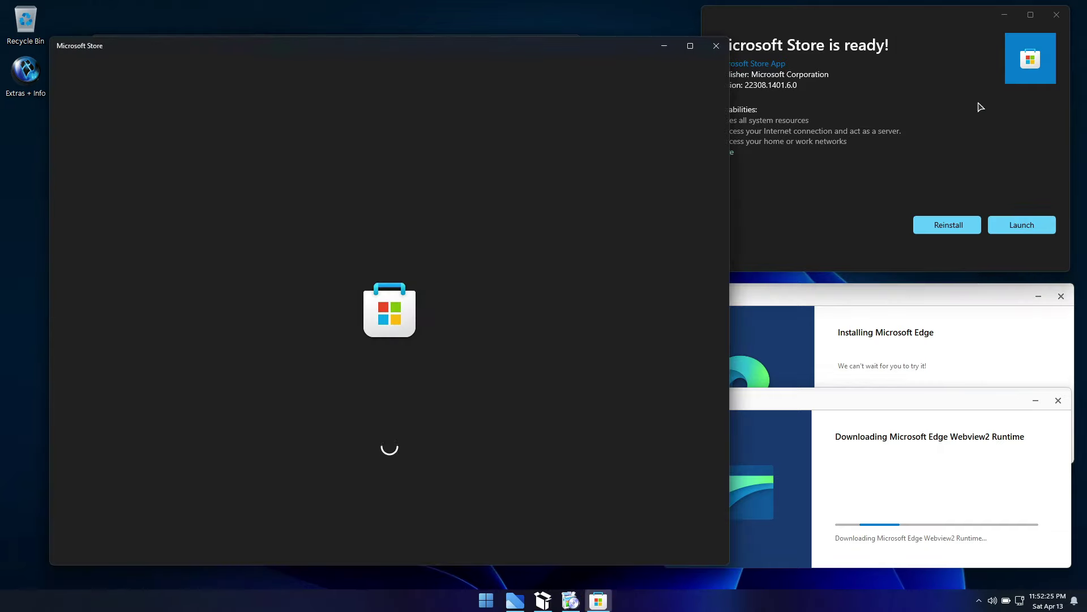
{"action": "left_click", "coordinate": [1057, 14]}
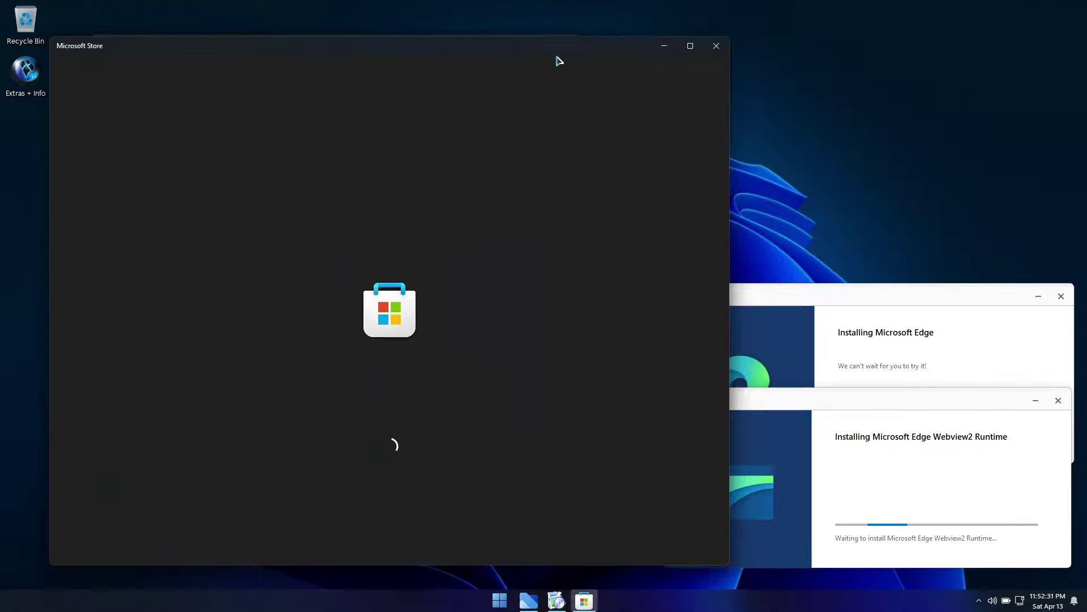
{"action": "left_click_drag", "start_coordinate": [553, 53], "coordinate": [695, 25]}
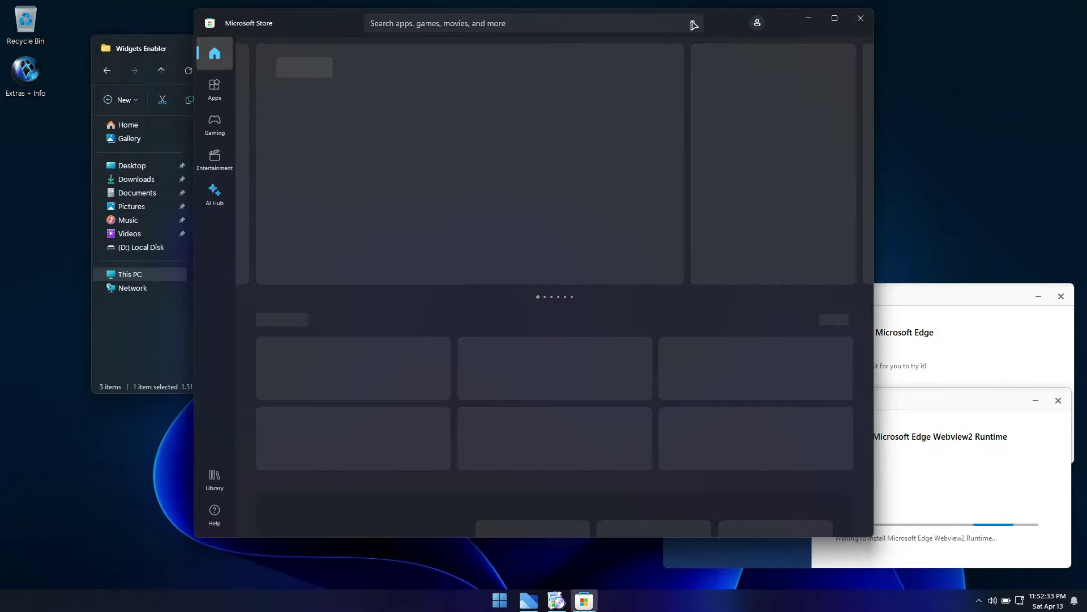
Add Snap Layouts ON.reg from the Windows Registry Tweaks folder to the registry and close File Explorer.
{"action": "left_click", "coordinate": [188, 120]}
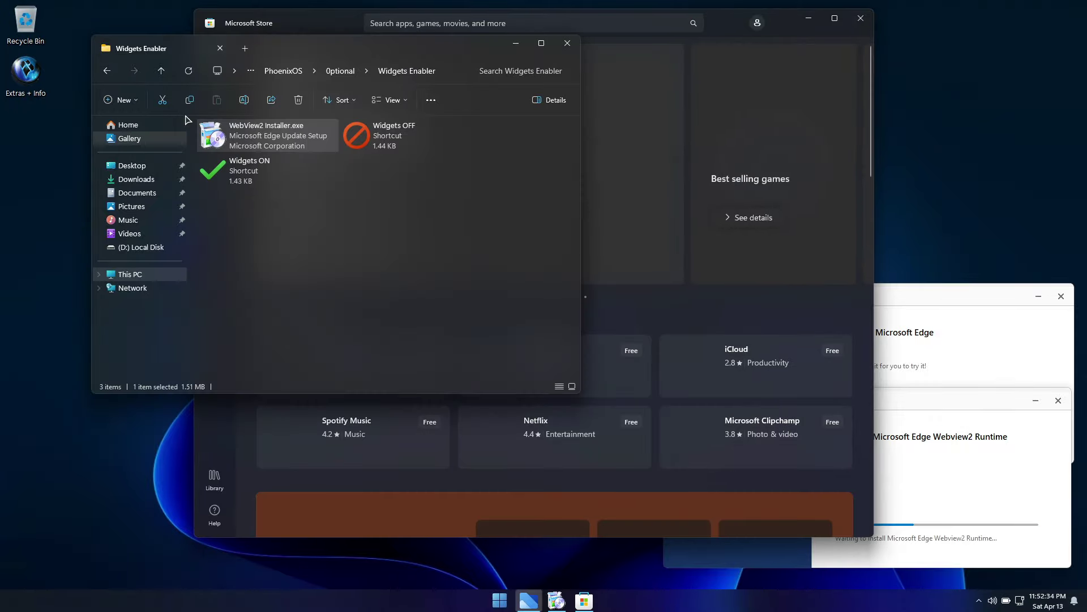
{"action": "left_click", "coordinate": [162, 72]}
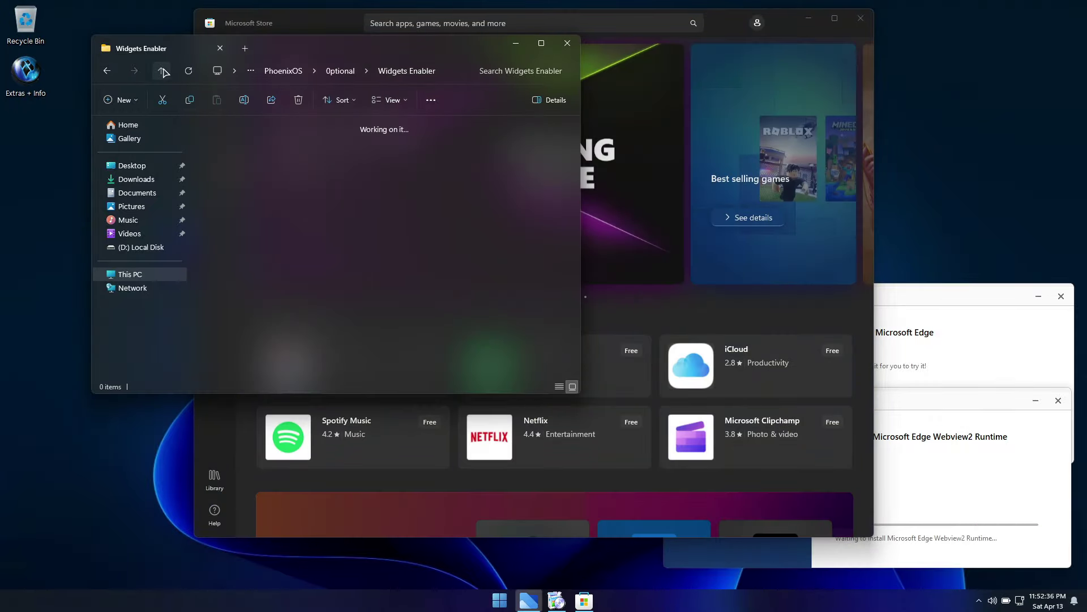
{"action": "left_click", "coordinate": [385, 310]}
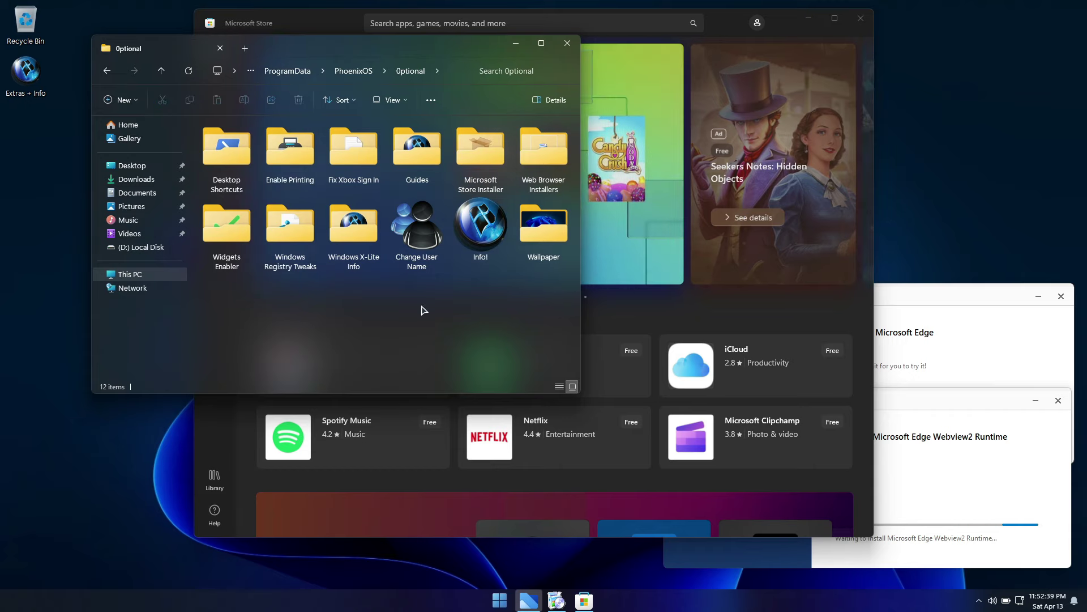
{"action": "double_click", "coordinate": [297, 237]}
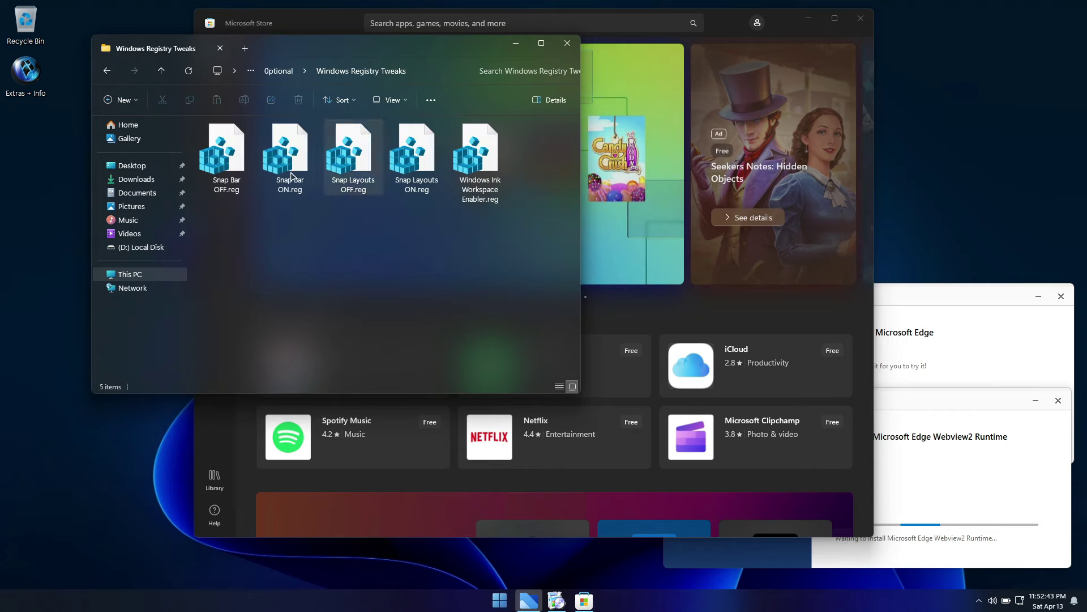
{"action": "double_click", "coordinate": [429, 151]}
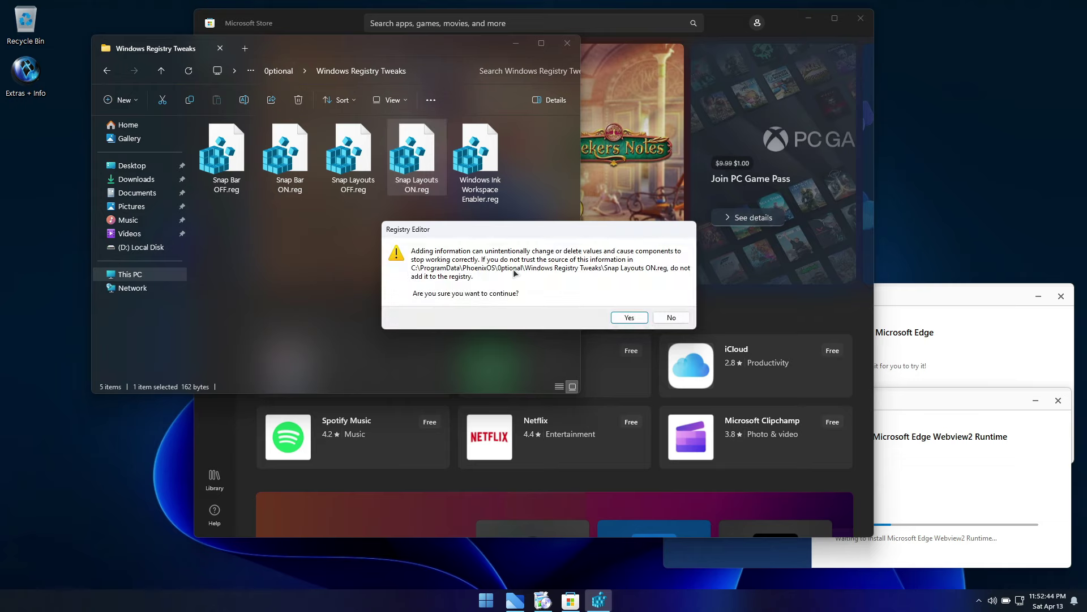
{"action": "left_click", "coordinate": [623, 317]}
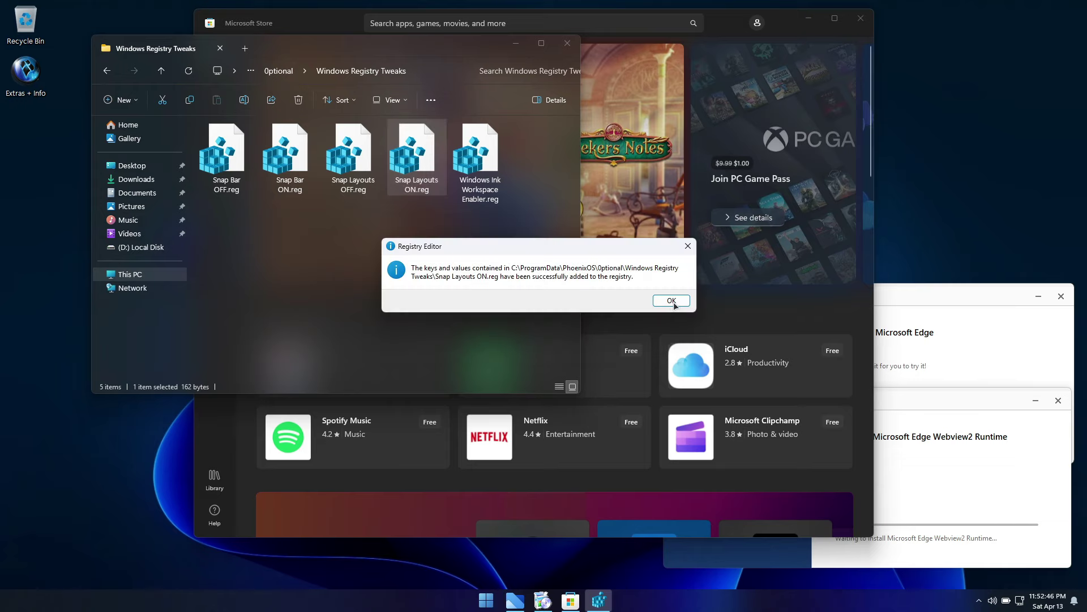
{"action": "left_click", "coordinate": [676, 303]}
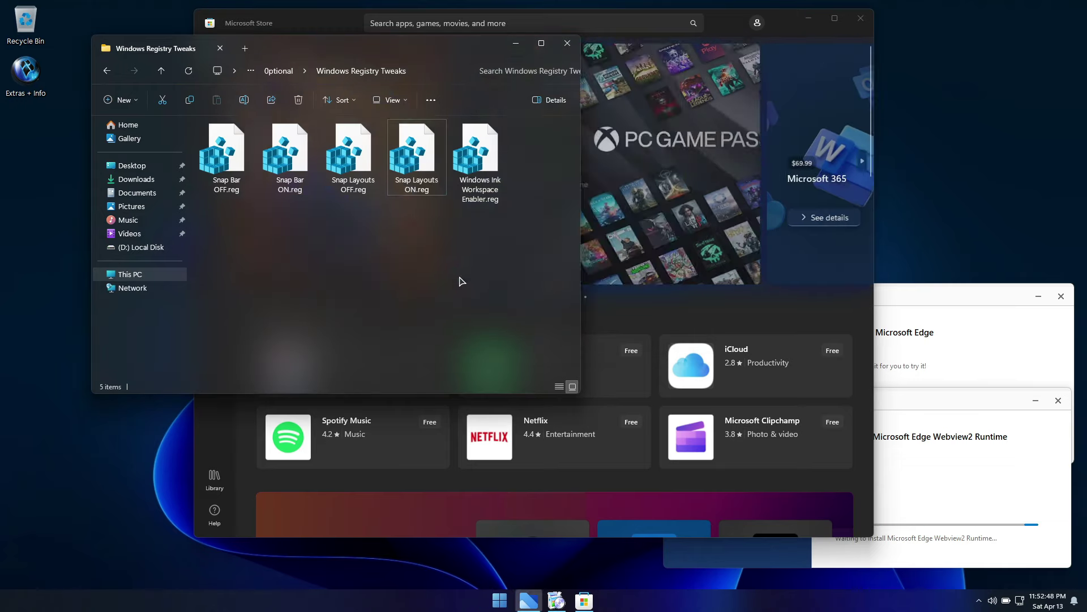
{"action": "left_click", "coordinate": [461, 279]}
{"action": "left_click", "coordinate": [567, 44]}
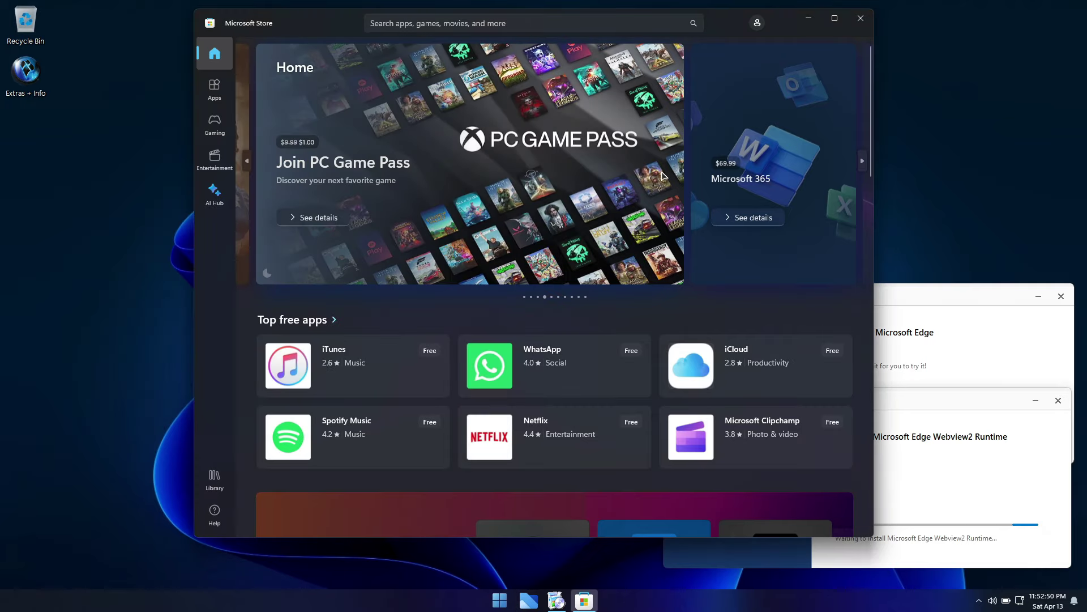
Turn off App updates and Video autoplay in the Microsoft Store settings.
{"action": "left_click", "coordinate": [759, 24]}
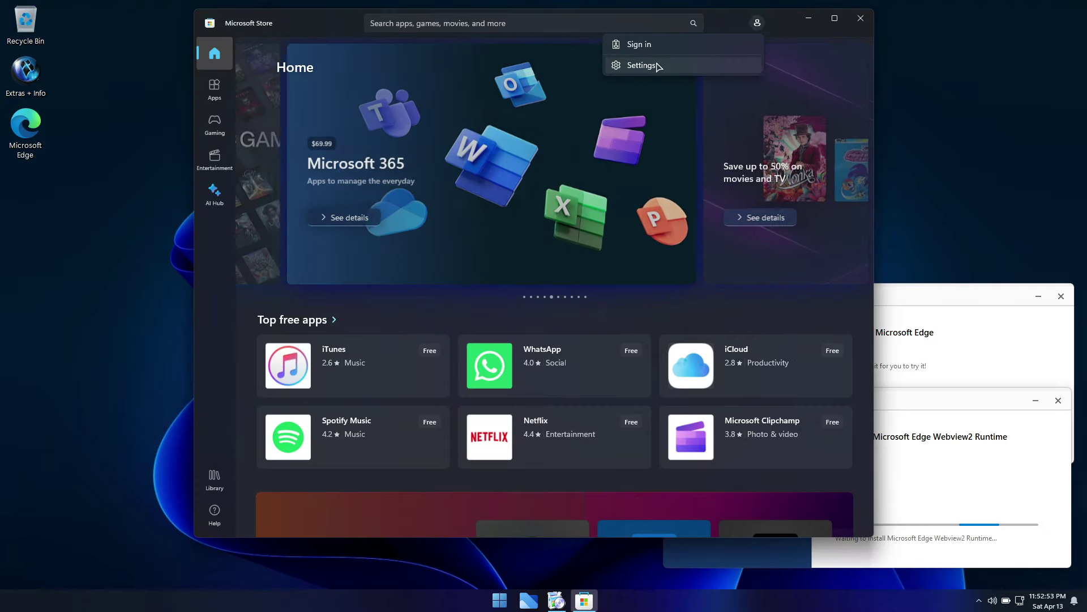
{"action": "left_click", "coordinate": [643, 66]}
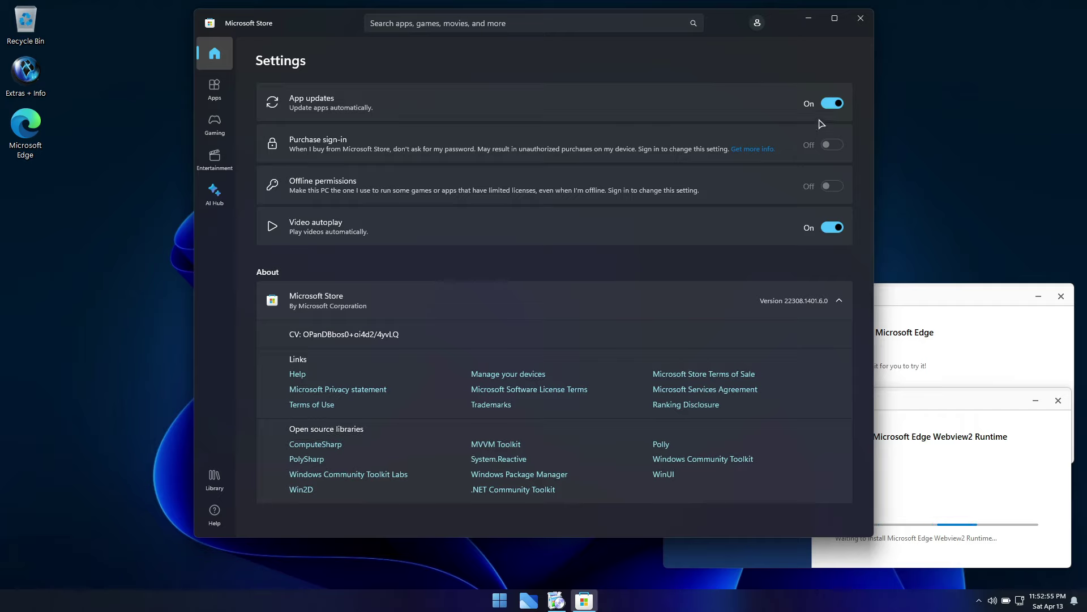
{"action": "left_click", "coordinate": [819, 119]}
{"action": "left_click", "coordinate": [829, 233]}
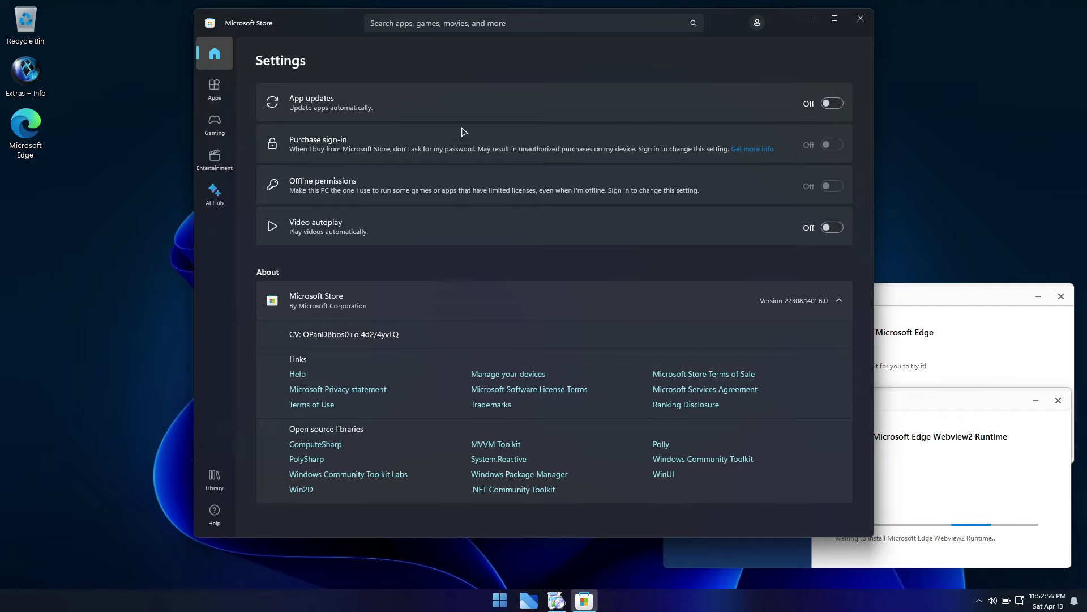
Search the Microsoft Store for "notepad" and start installing Windows Notepad.
{"action": "left_click", "coordinate": [520, 25]}
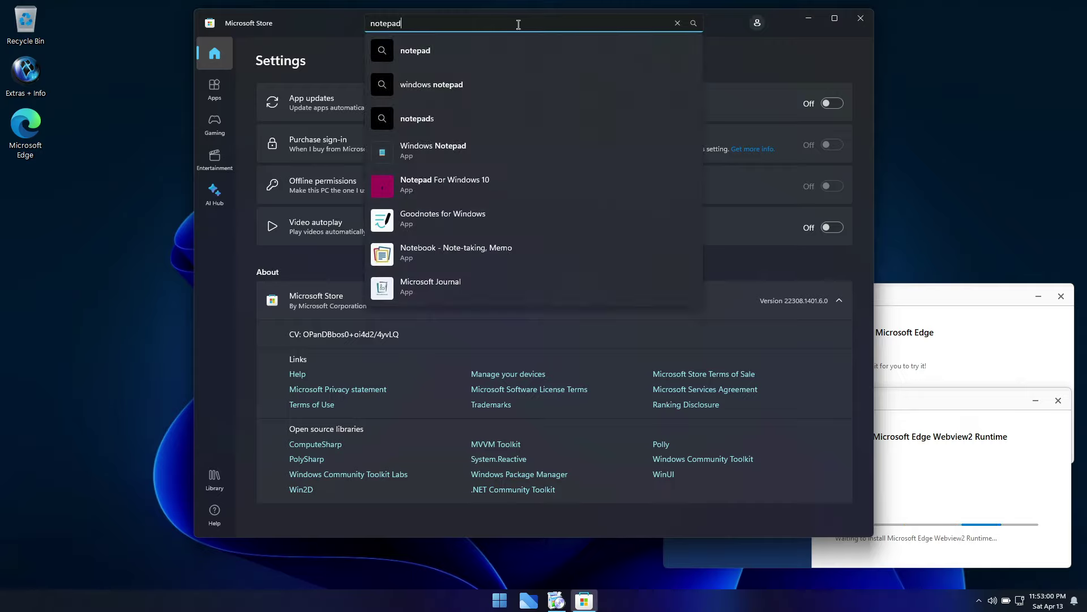
{"action": "left_click", "coordinate": [436, 148]}
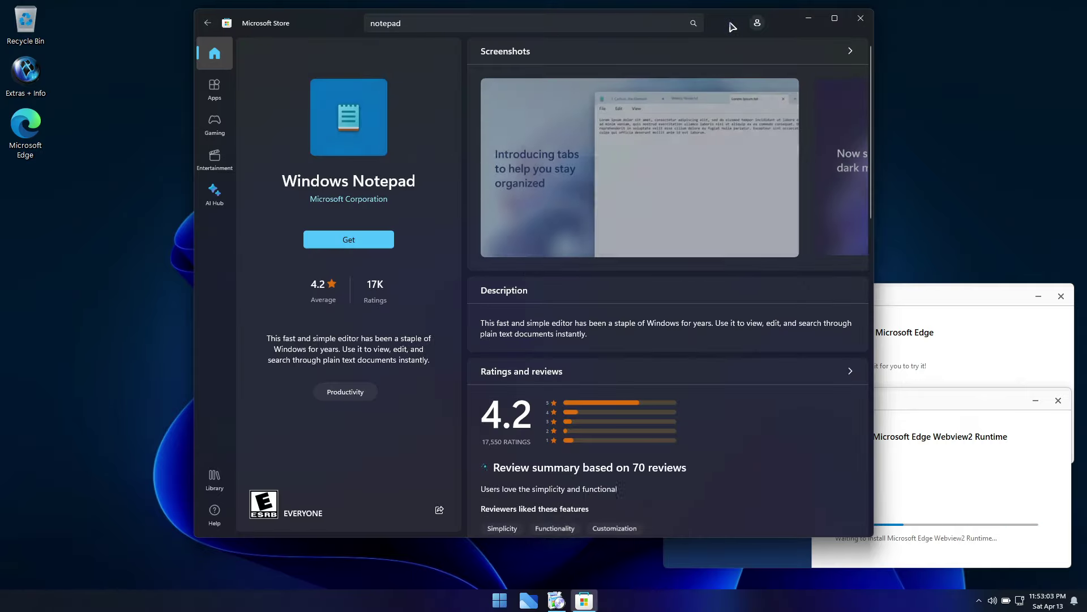
{"action": "left_click_drag", "start_coordinate": [732, 26], "coordinate": [600, 21]}
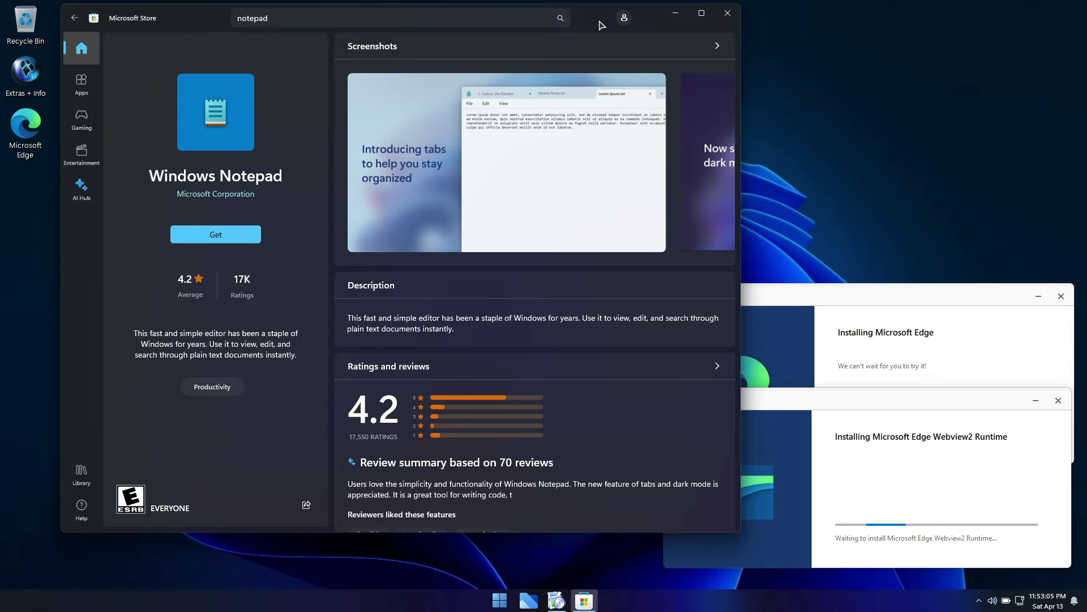
{"action": "left_click", "coordinate": [249, 234]}
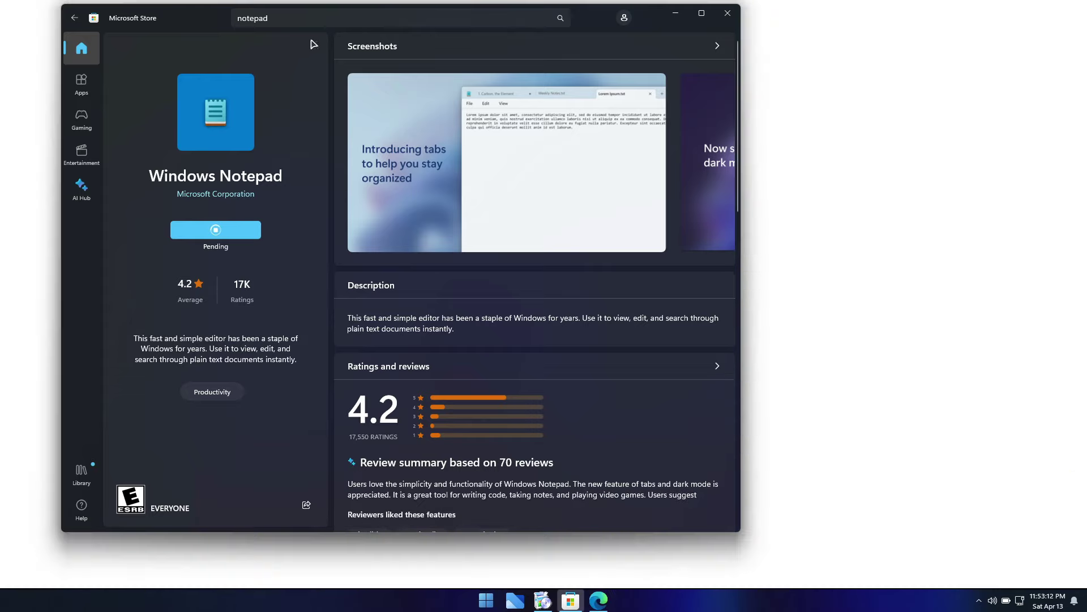
Search the Microsoft Store for "calculator" and start installing Windows Calculator.
{"action": "left_click", "coordinate": [295, 18]}
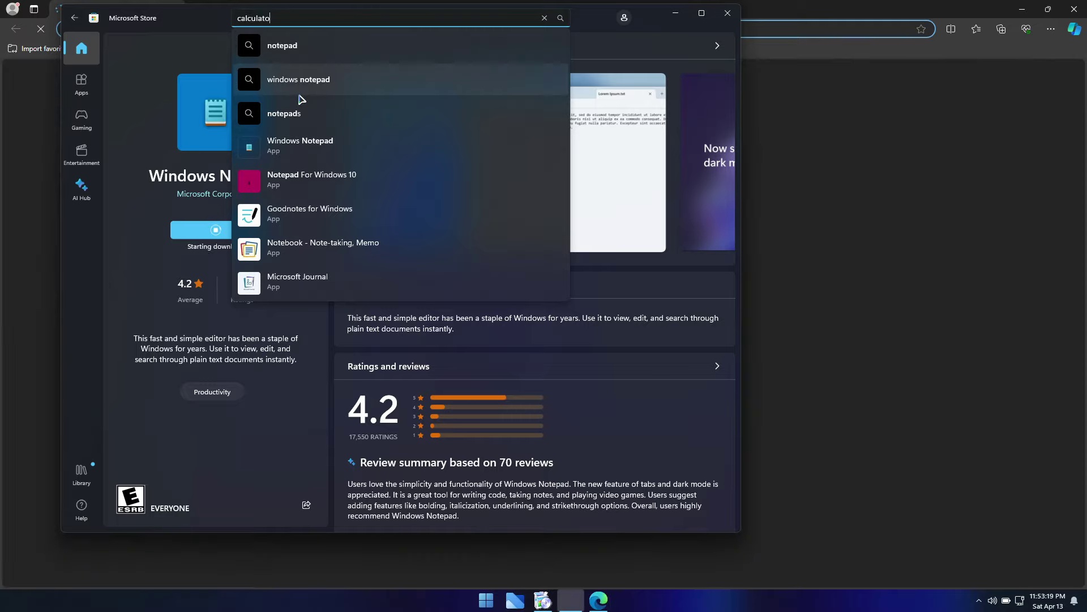
{"action": "type", "text": "r"}
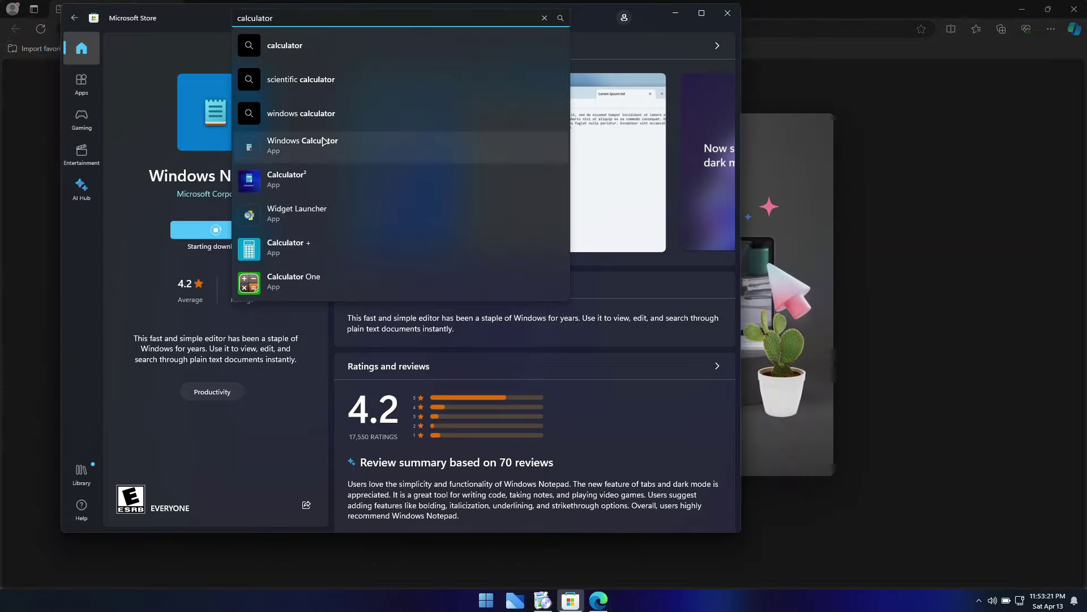
{"action": "left_click", "coordinate": [324, 141]}
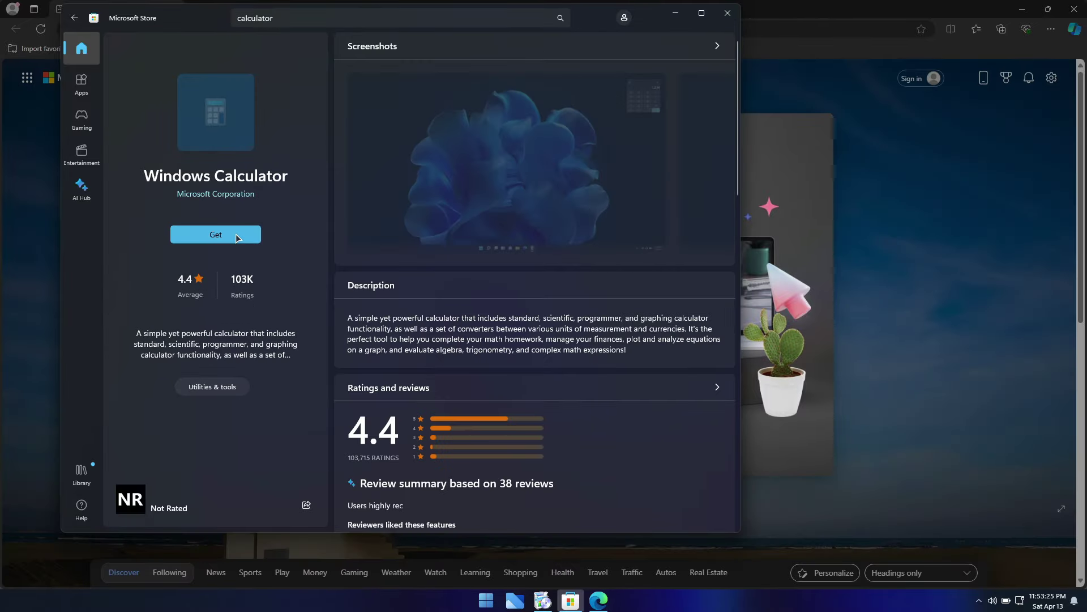
{"action": "left_click", "coordinate": [237, 236]}
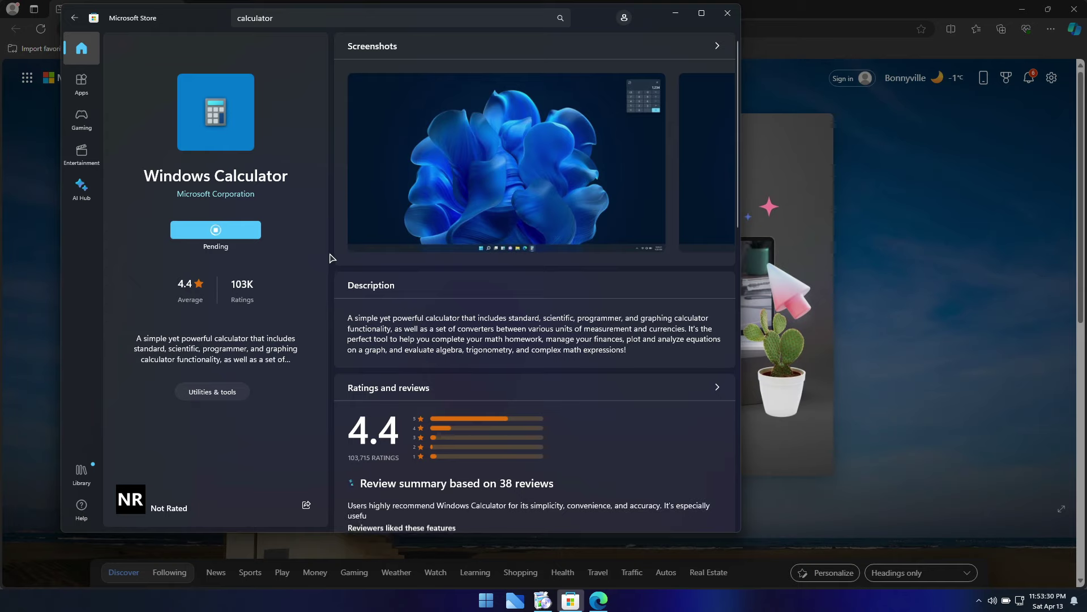
Search the Microsoft Store for "camera" and start installing Windows Camera.
{"action": "left_click", "coordinate": [338, 18]}
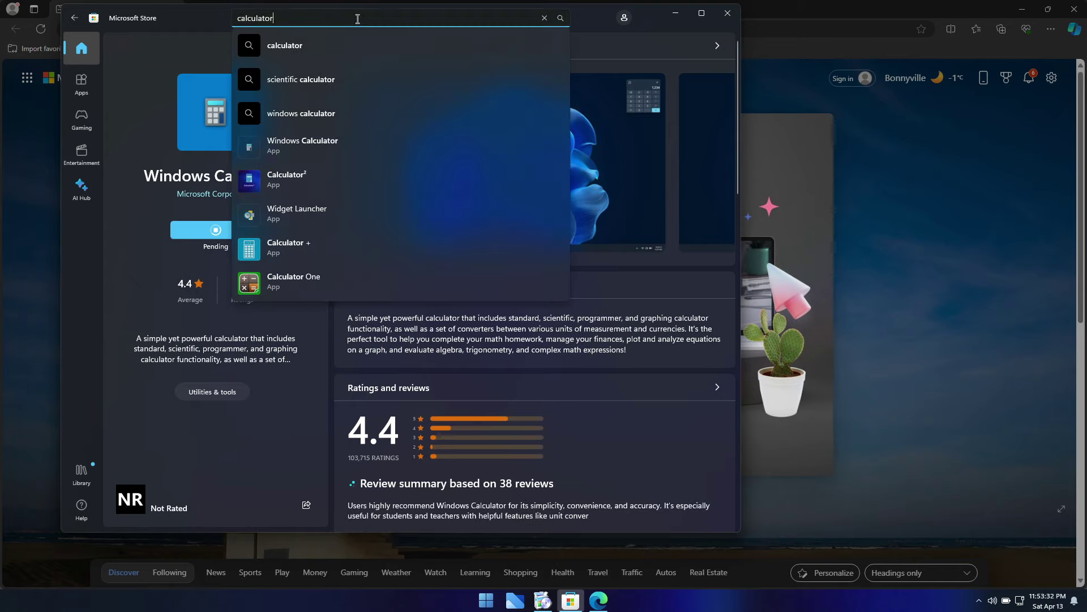
{"action": "left_click_drag", "start_coordinate": [338, 18], "coordinate": [230, 22]}
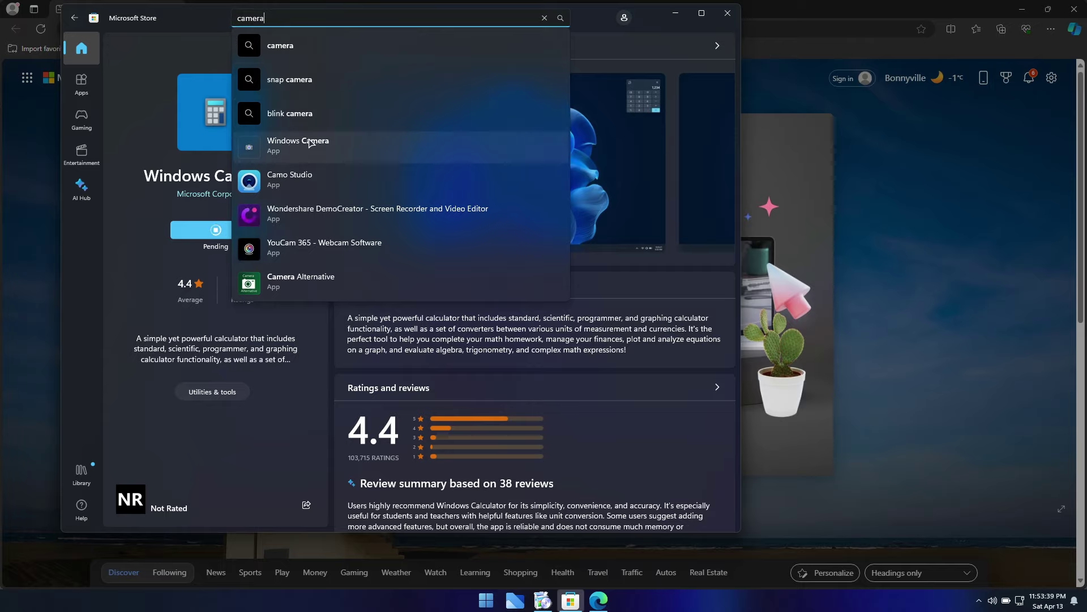
{"action": "left_click", "coordinate": [311, 143]}
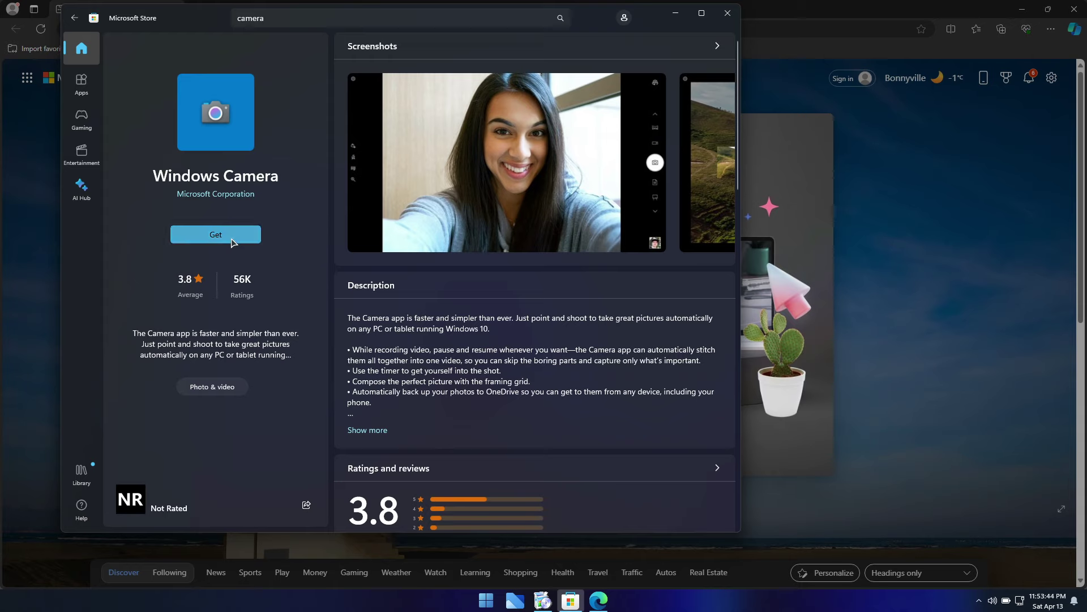
{"action": "left_click", "coordinate": [215, 234]}
Search the Microsoft Store for "paint" and start installing the Paint app.
{"action": "left_click", "coordinate": [297, 18]}
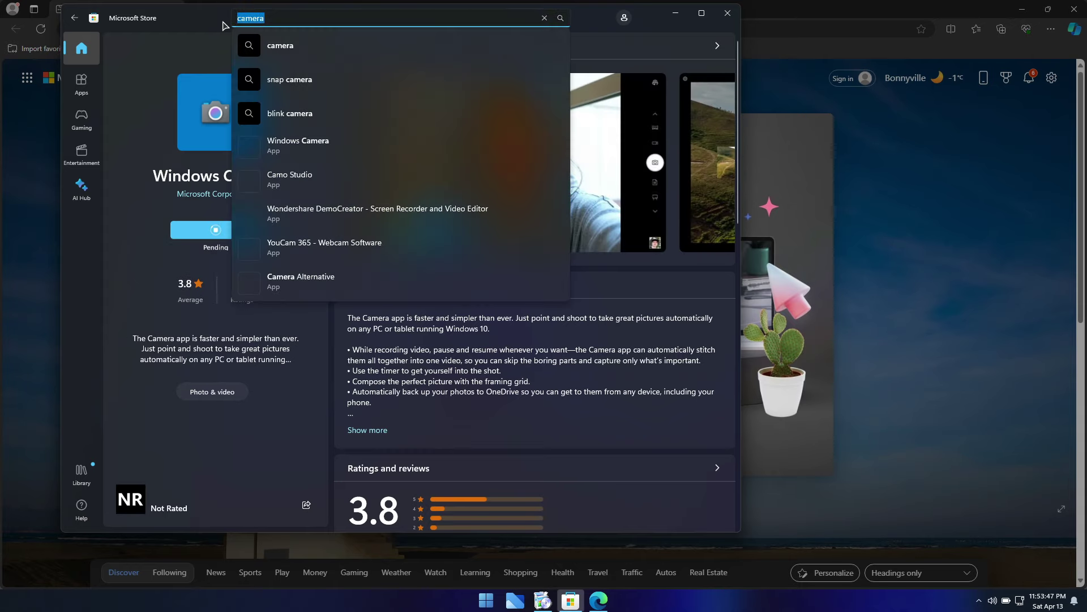
{"action": "type", "text": "paint"}
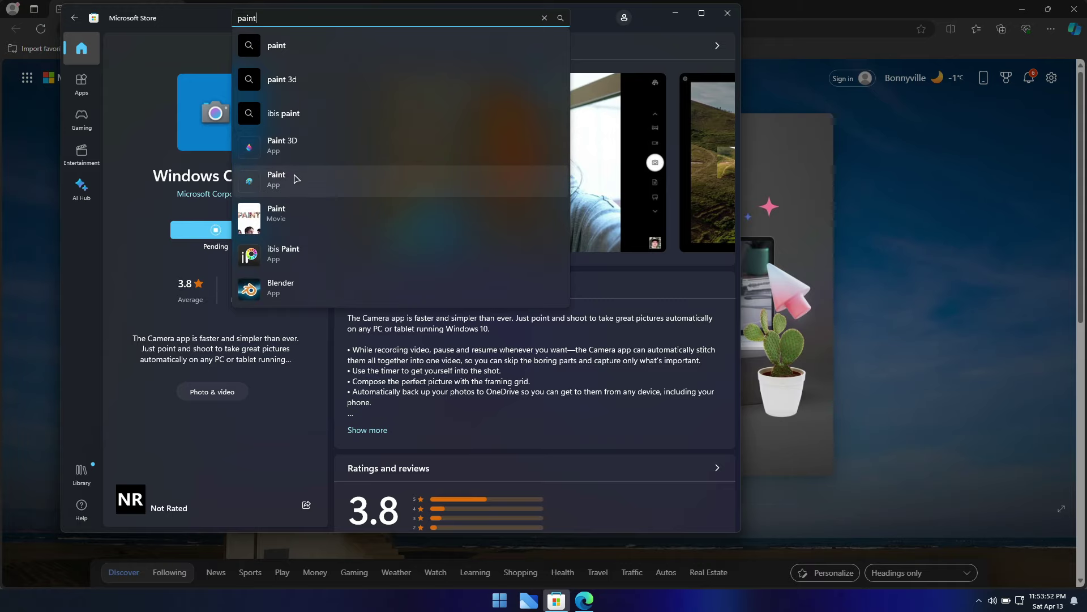
{"action": "left_click", "coordinate": [295, 179]}
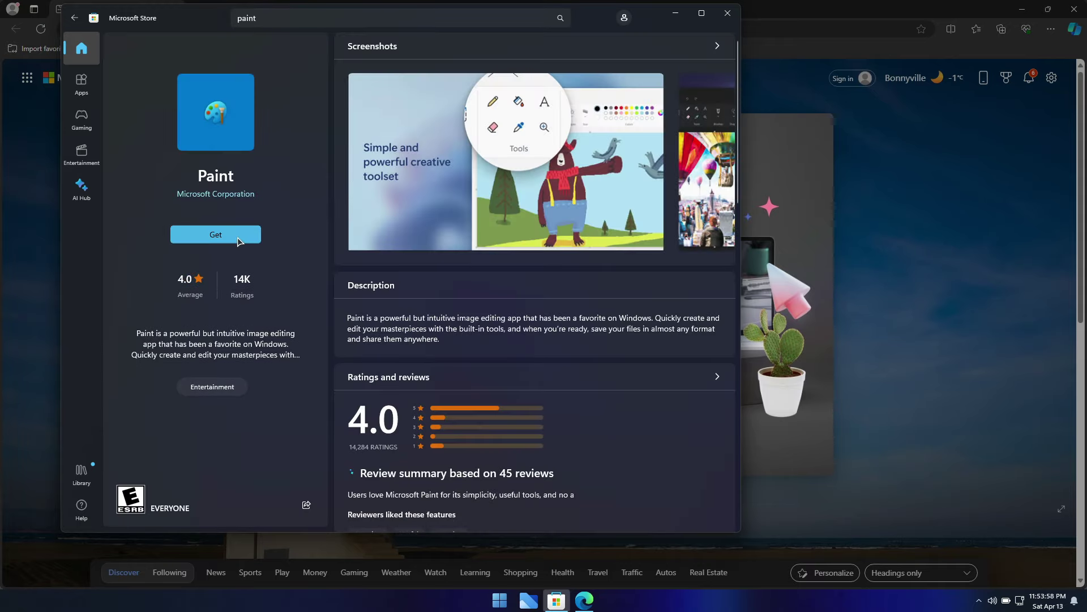
{"action": "left_click", "coordinate": [237, 239]}
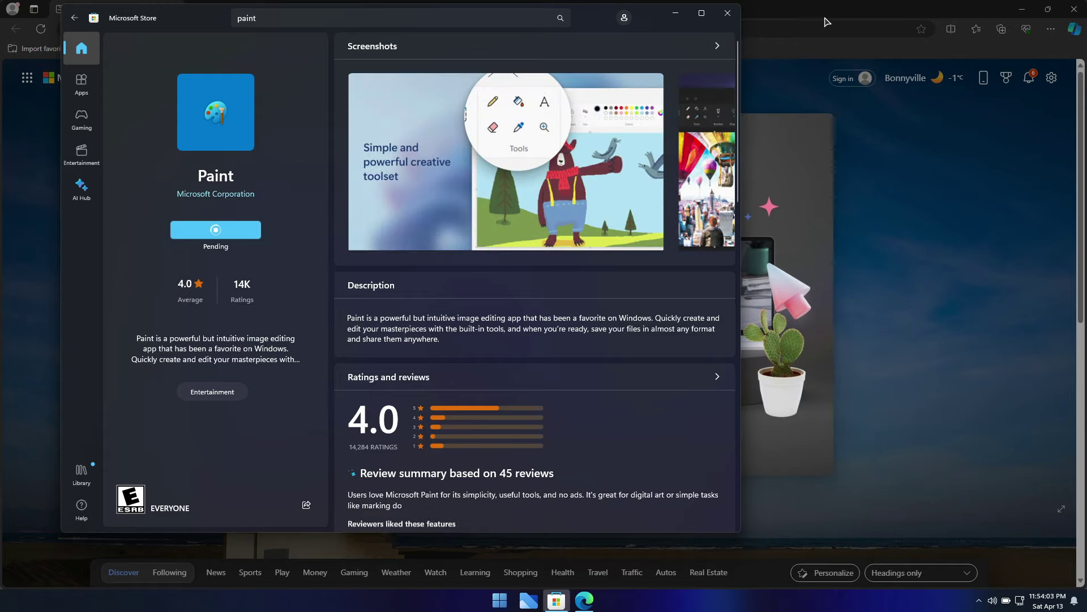
Switch to Microsoft Edge and complete its first-run setup without signing in or importing Google data, with "Make your Microsoft experience more useful to you" off.
{"action": "left_click", "coordinate": [675, 12]}
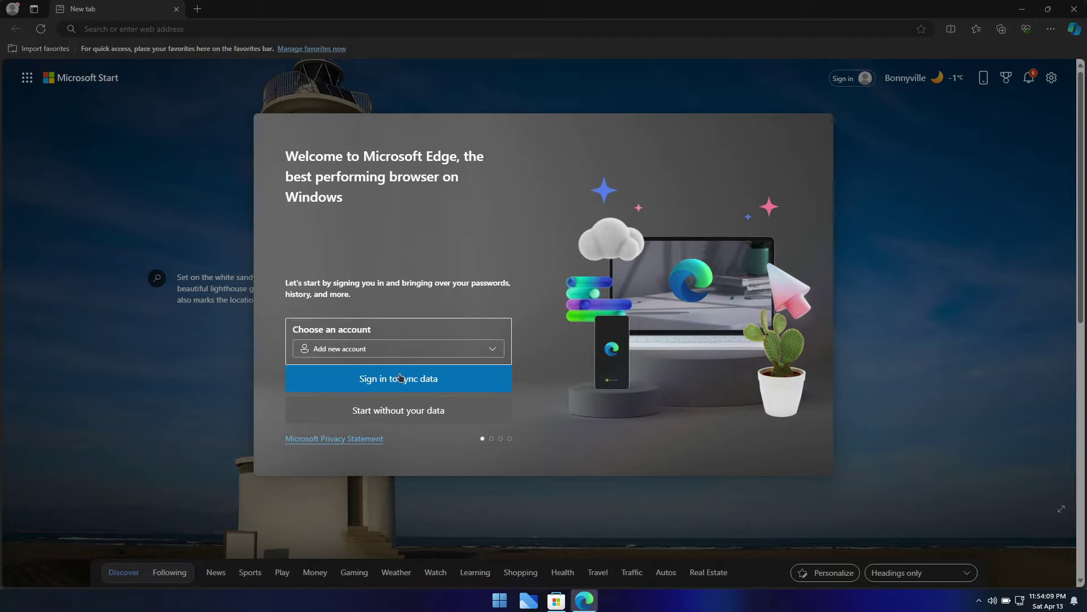
{"action": "left_click", "coordinate": [403, 409]}
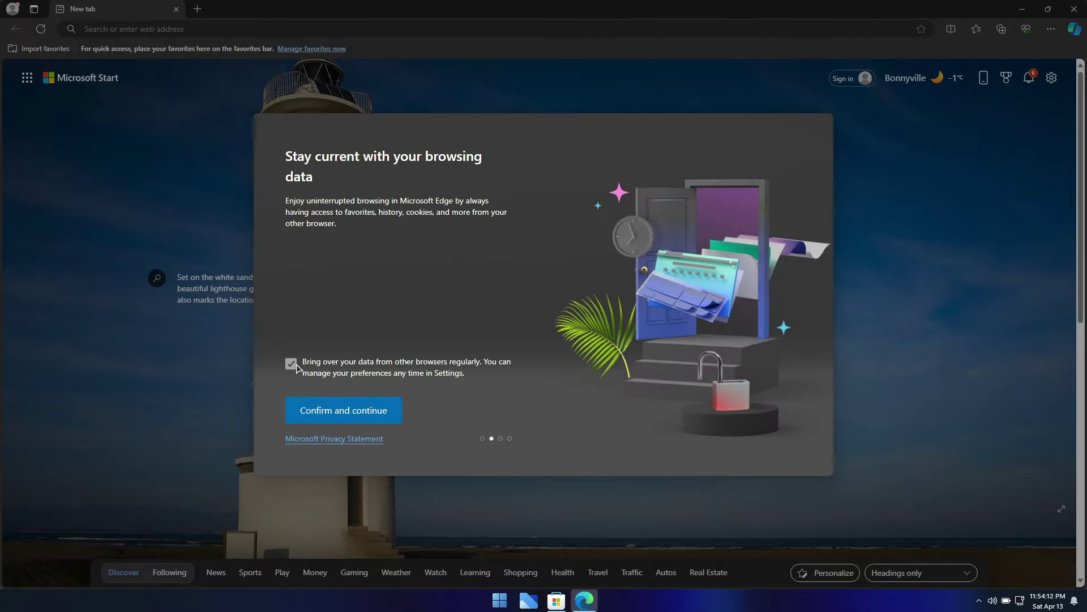
{"action": "left_click", "coordinate": [334, 415]}
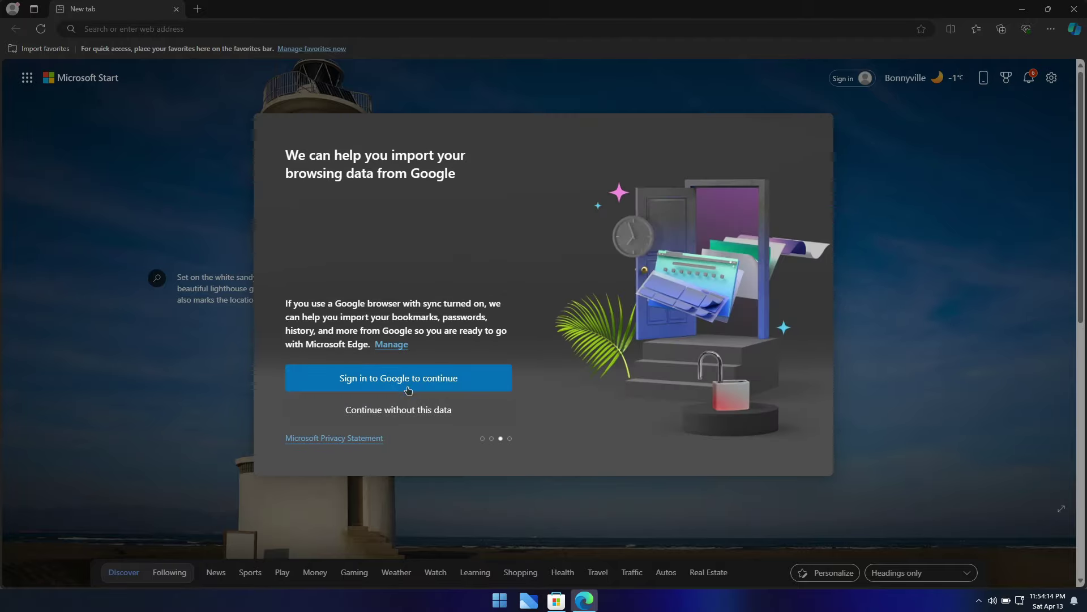
{"action": "left_click", "coordinate": [435, 412]}
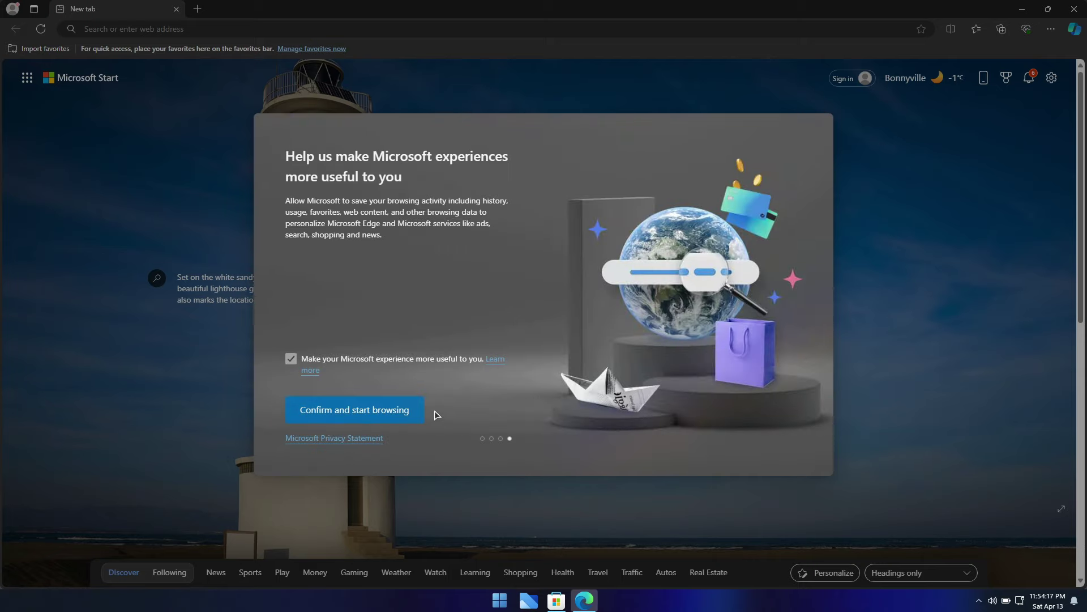
{"action": "left_click", "coordinate": [291, 359]}
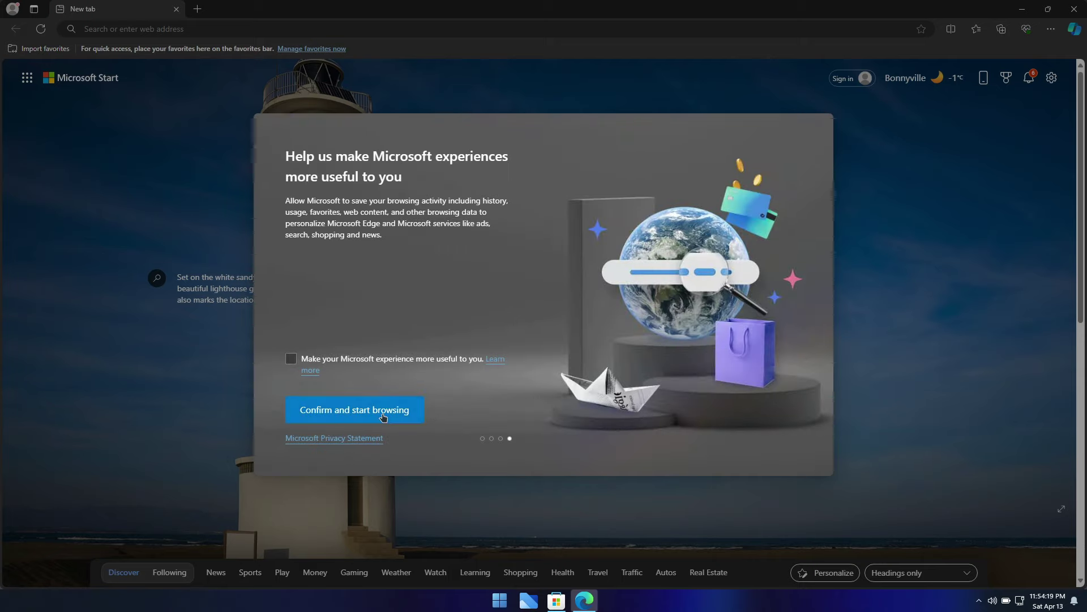
{"action": "left_click", "coordinate": [382, 415]}
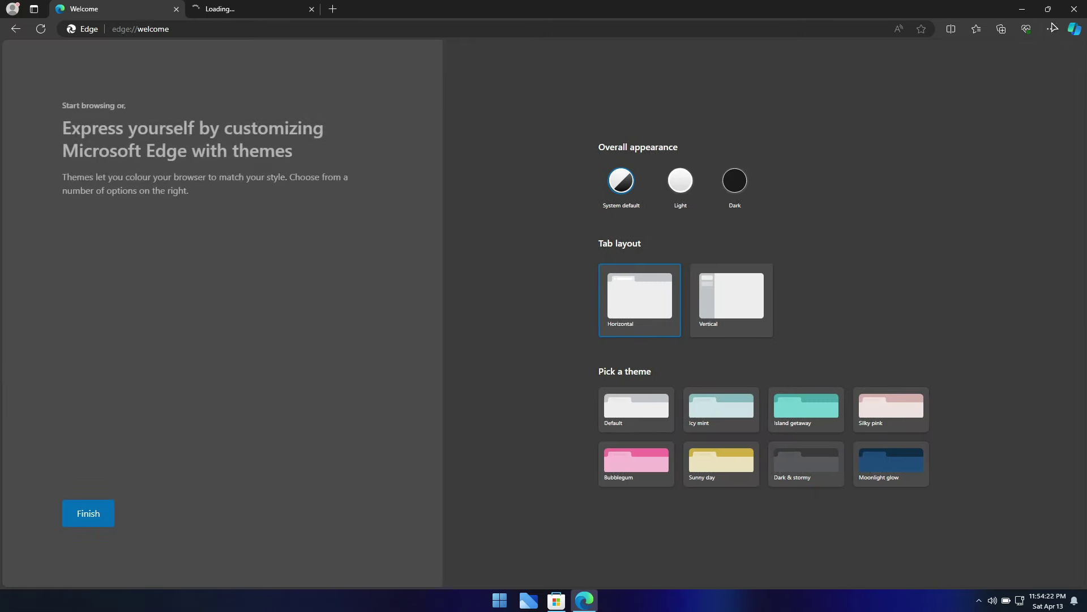
Restore the maximized Edge window, resize and centre it on the desktop, and open Copilot in it.
{"action": "left_click", "coordinate": [1054, 11]}
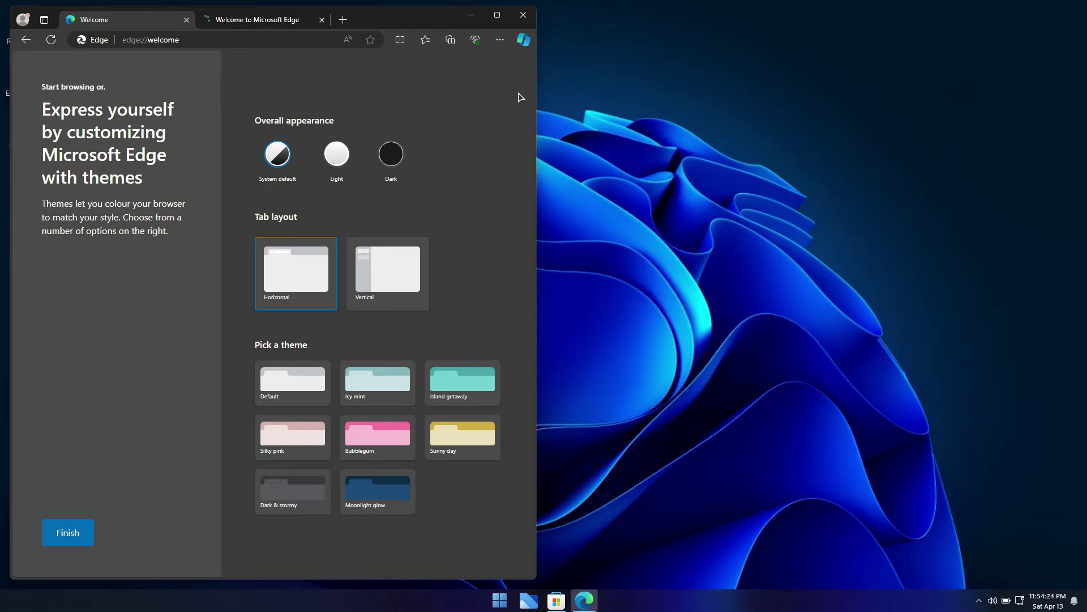
{"action": "left_click_drag", "start_coordinate": [541, 101], "coordinate": [709, 97]}
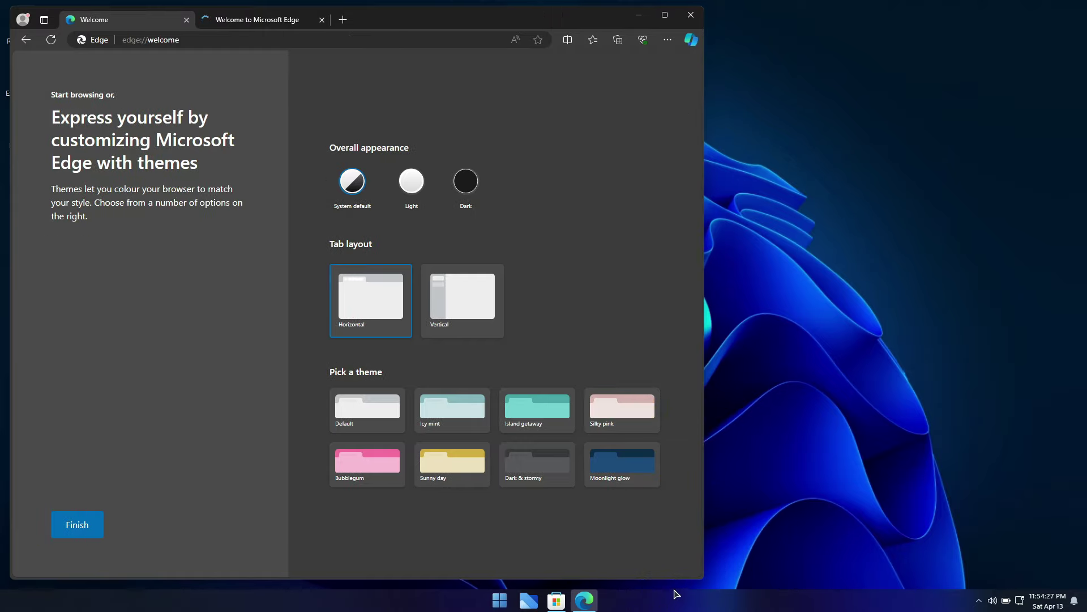
{"action": "left_click_drag", "start_coordinate": [680, 582], "coordinate": [680, 542]}
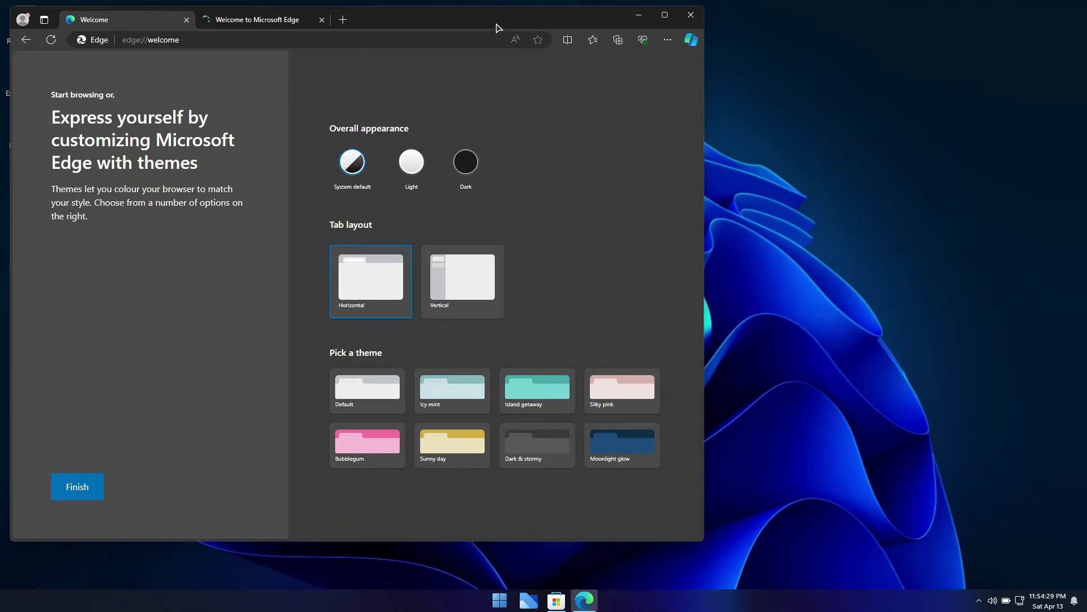
{"action": "left_click_drag", "start_coordinate": [496, 27], "coordinate": [687, 33]}
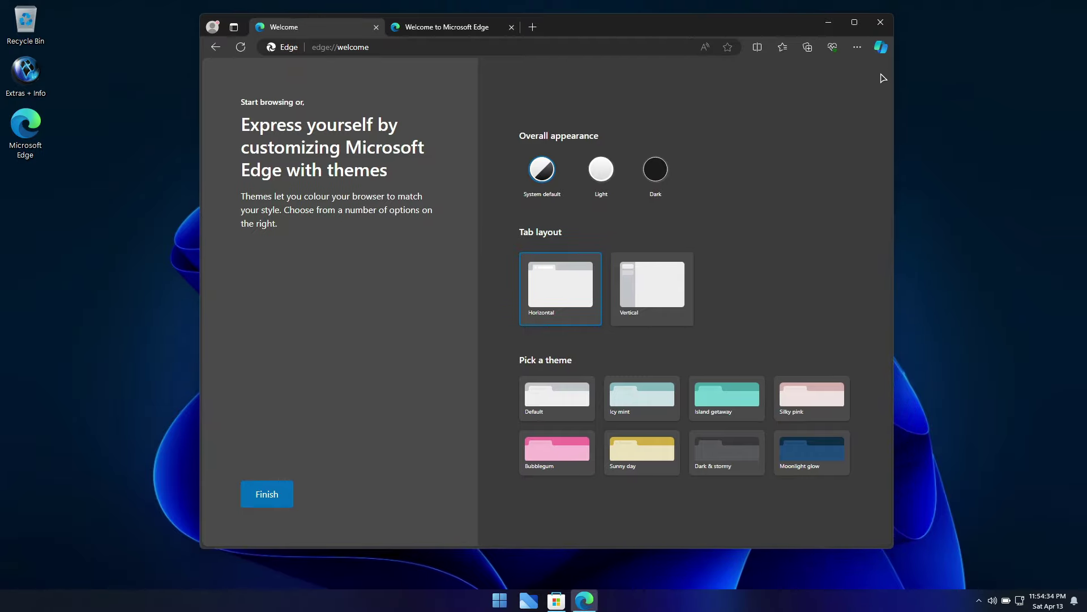
{"action": "left_click", "coordinate": [881, 48]}
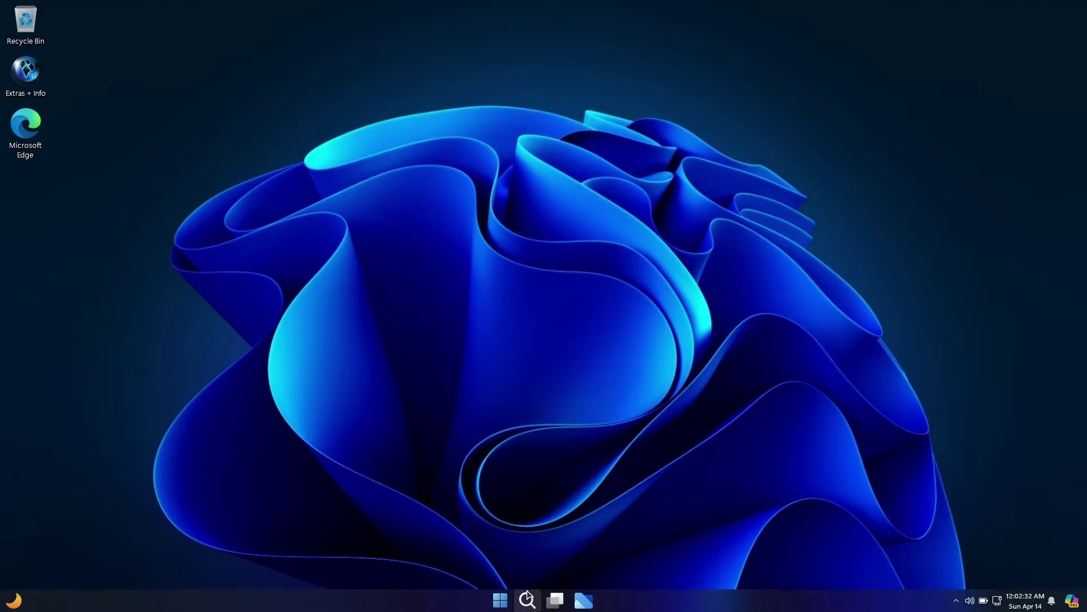
Browse the Windows search highlights, view the Gardening essentials page in Edge and close the browser.
{"action": "left_click", "coordinate": [527, 600]}
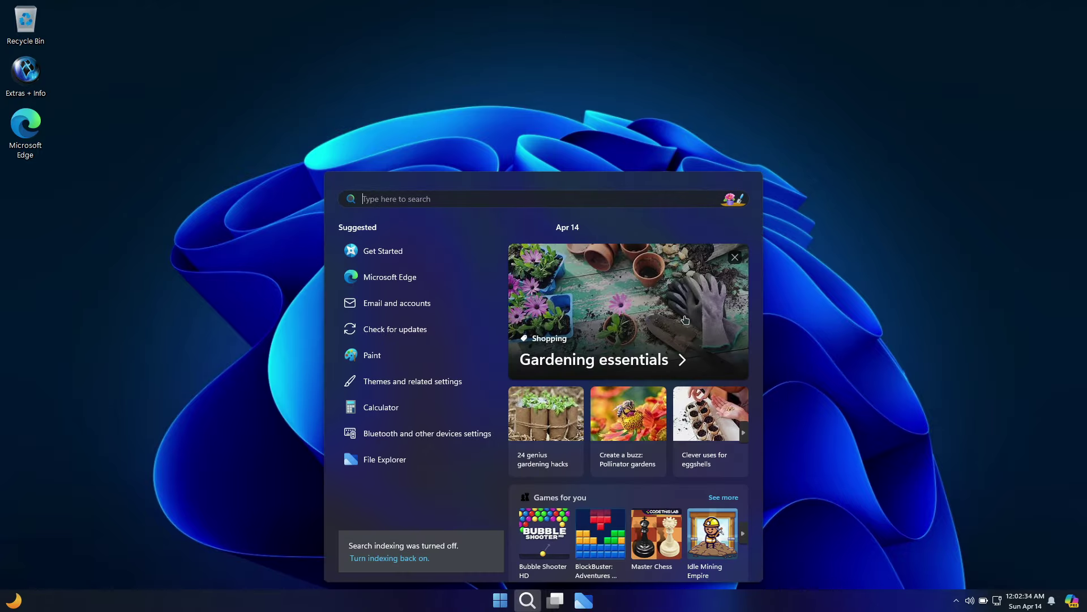
{"action": "scroll", "coordinate": [686, 320], "scroll_direction": "down", "scroll_amount": 10}
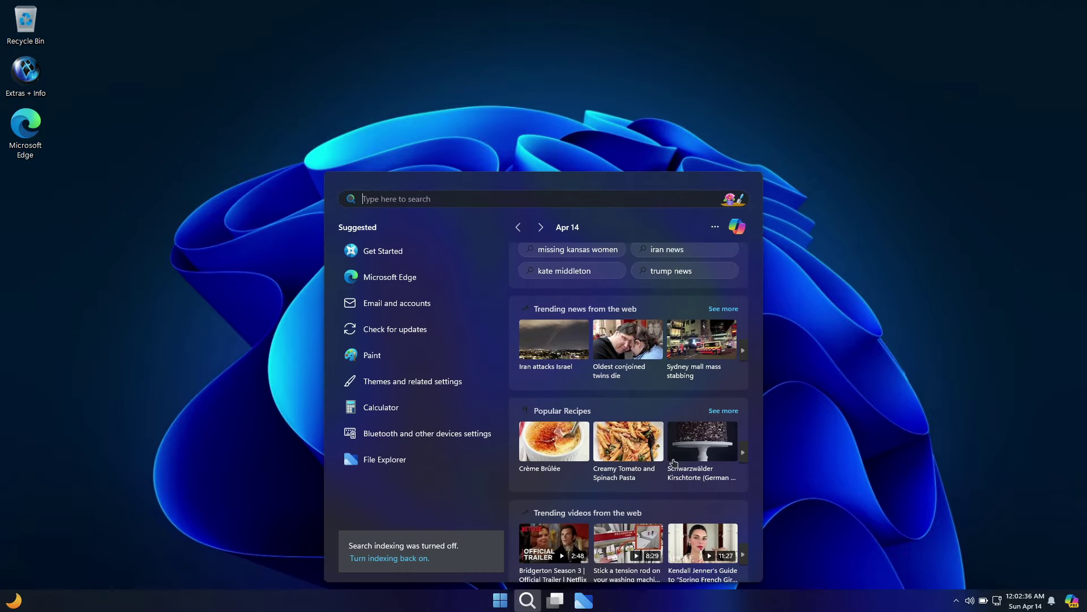
{"action": "scroll", "coordinate": [674, 463], "scroll_direction": "up", "scroll_amount": 10}
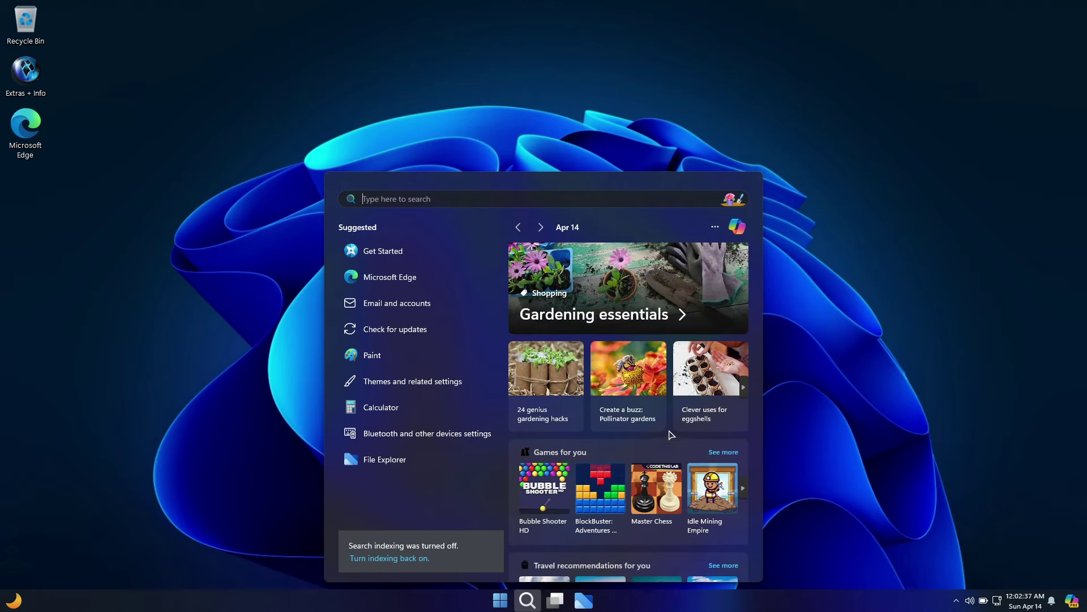
{"action": "scroll", "coordinate": [672, 434], "scroll_direction": "up", "scroll_amount": 1}
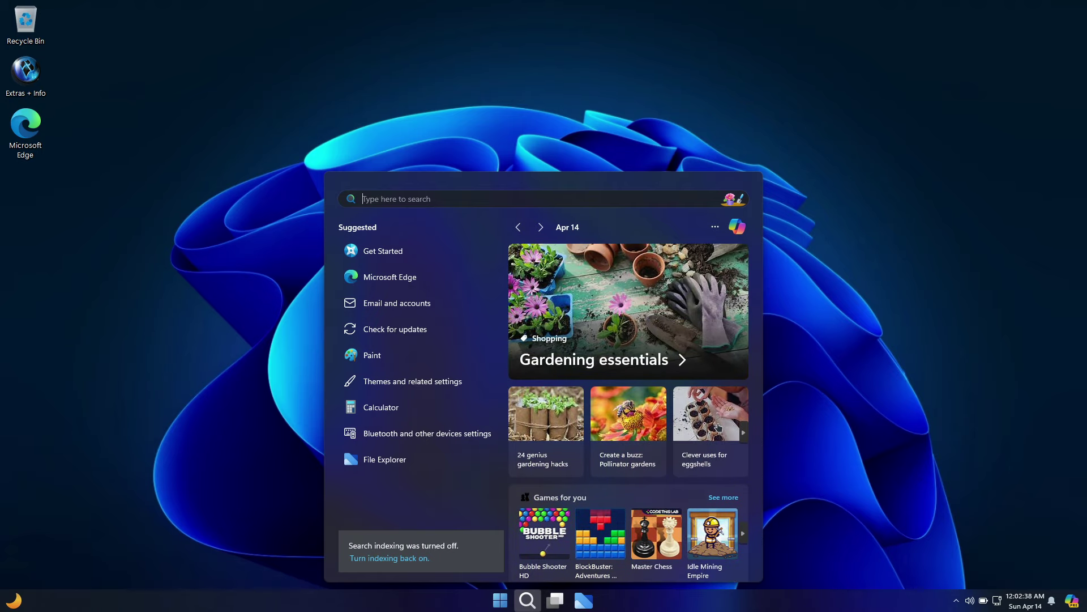
{"action": "left_click", "coordinate": [686, 297]}
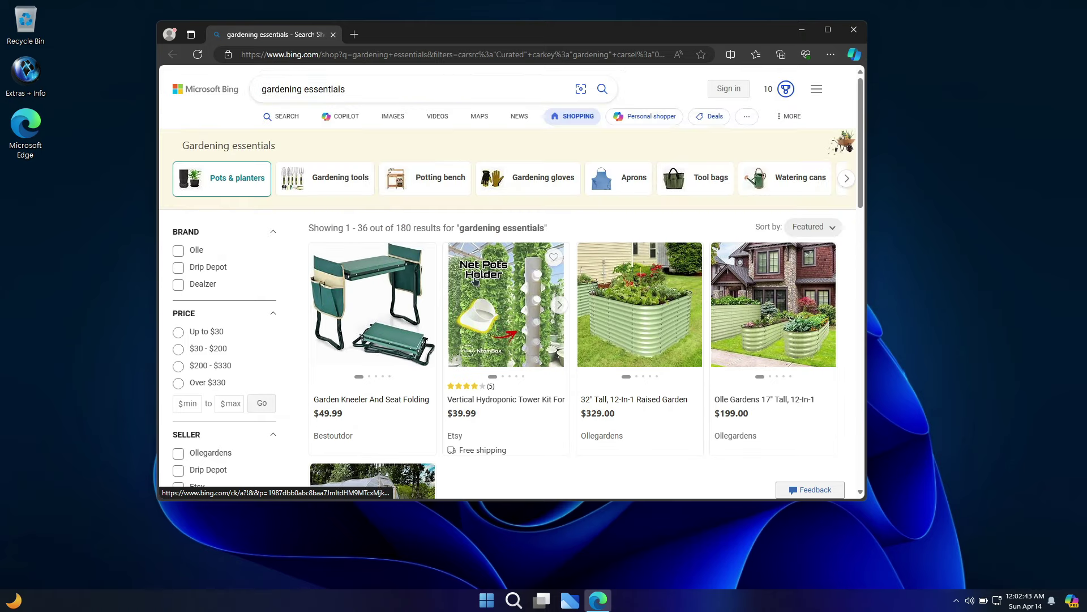
{"action": "left_click", "coordinate": [853, 30]}
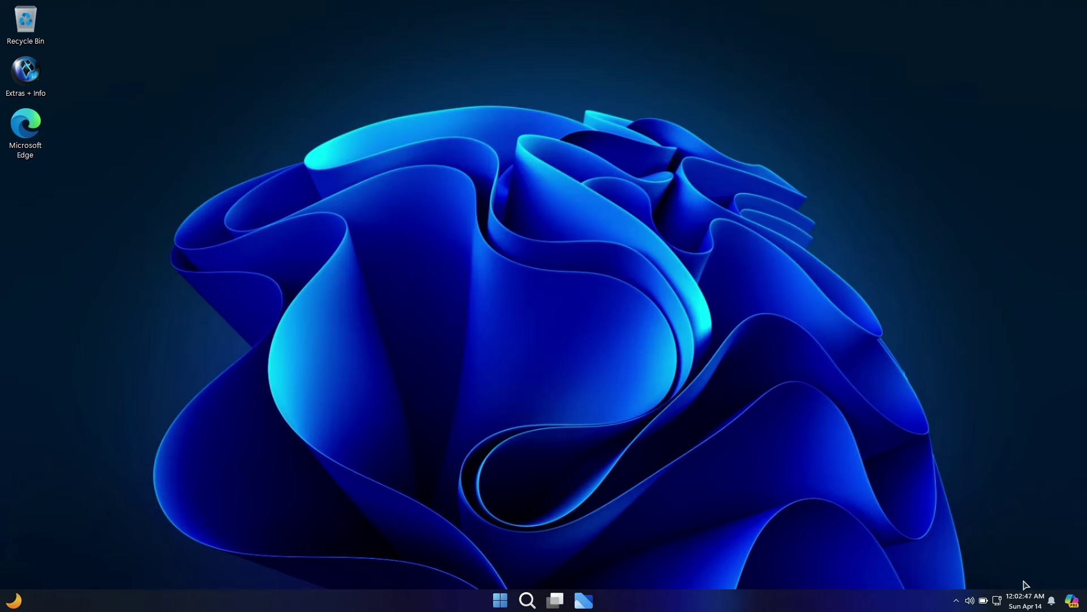
Open Windows Copilot and look through its carousel of suggested prompts.
{"action": "left_click", "coordinate": [1073, 601]}
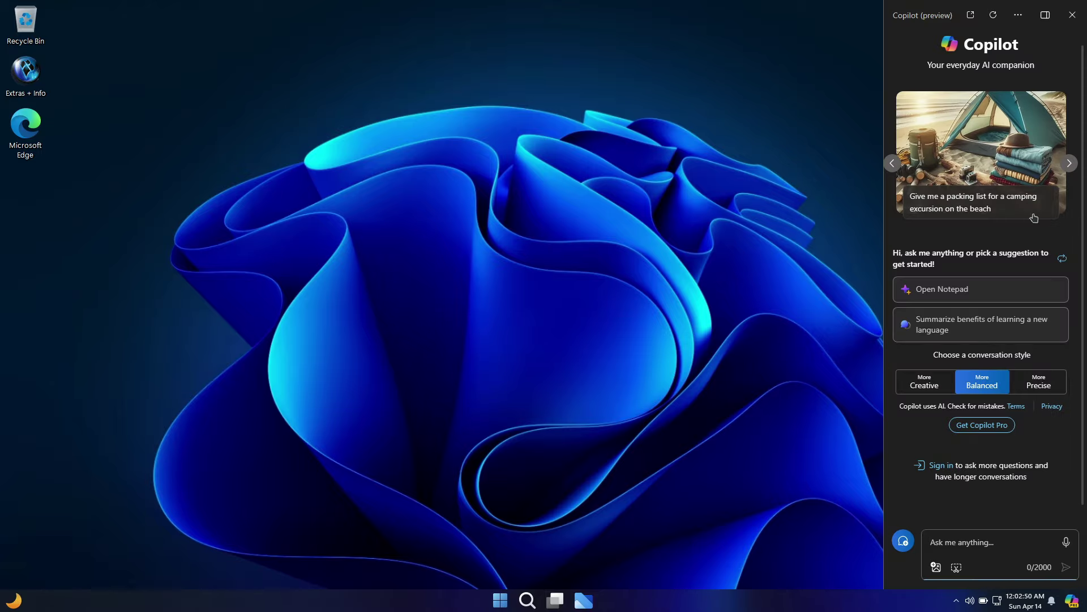
{"action": "left_click", "coordinate": [1069, 164]}
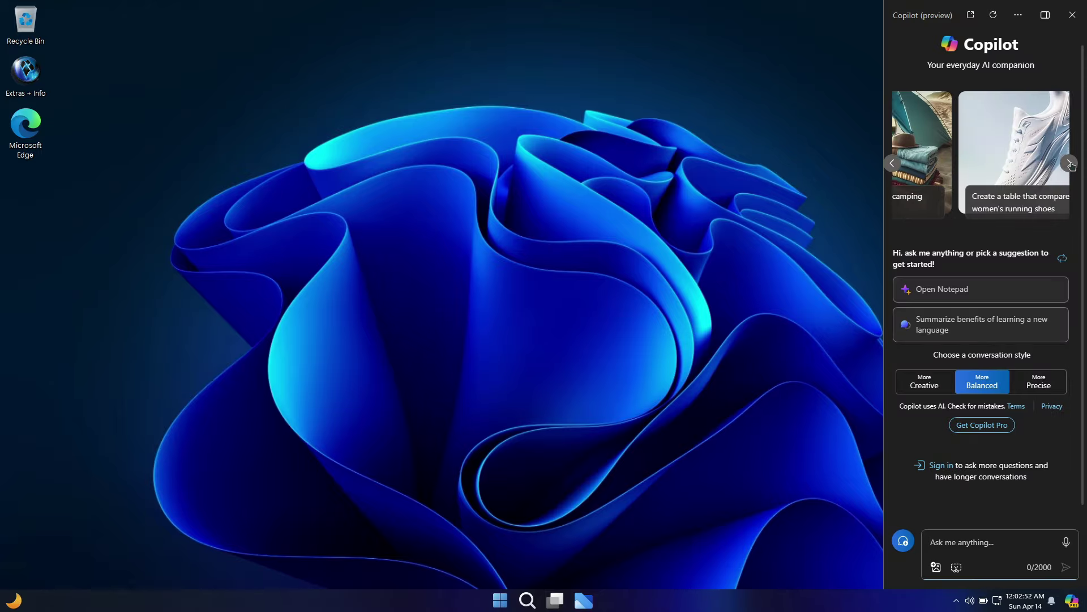
{"action": "left_click", "coordinate": [1069, 164]}
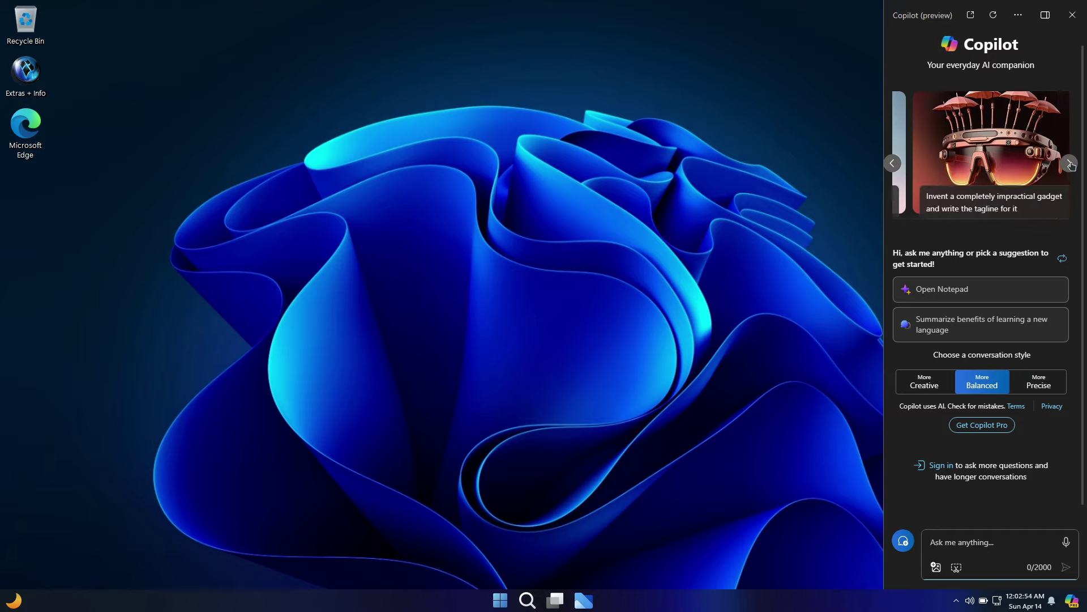
{"action": "left_click", "coordinate": [1069, 164]}
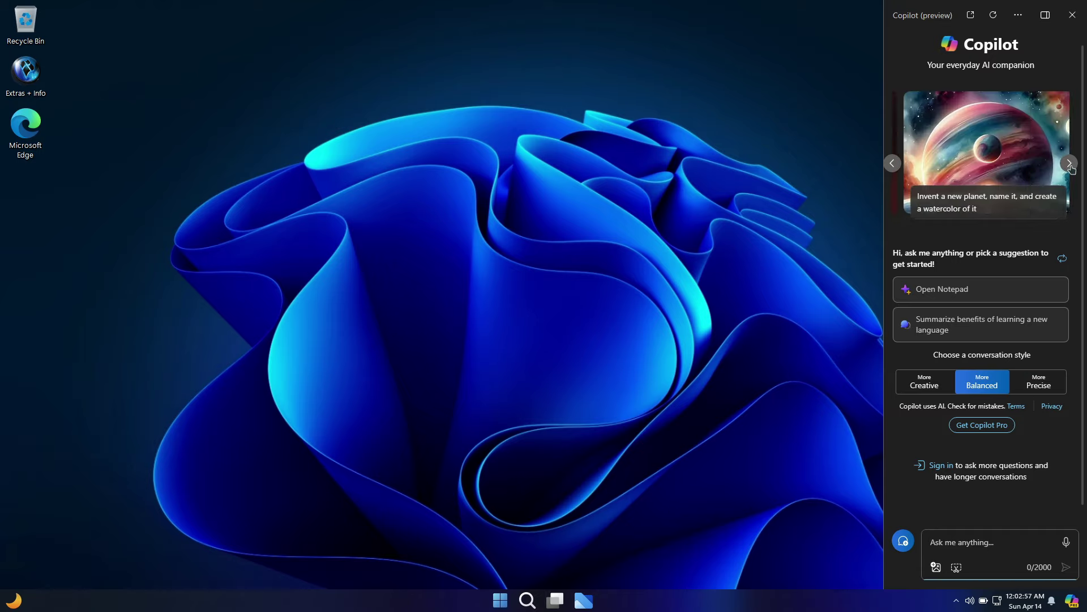
{"action": "left_click", "coordinate": [1066, 167]}
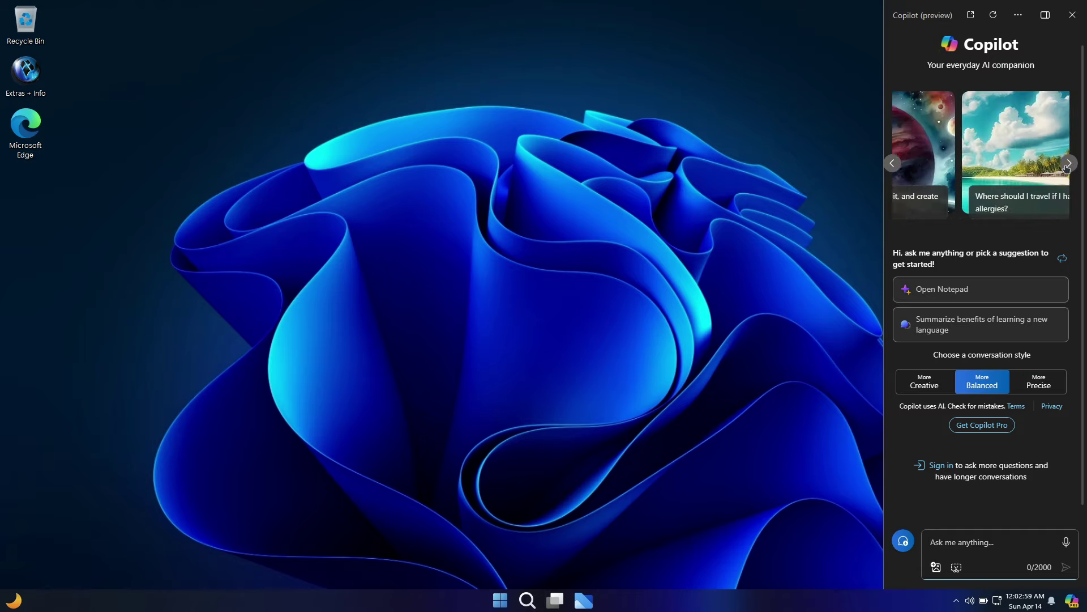
{"action": "left_click", "coordinate": [1066, 167]}
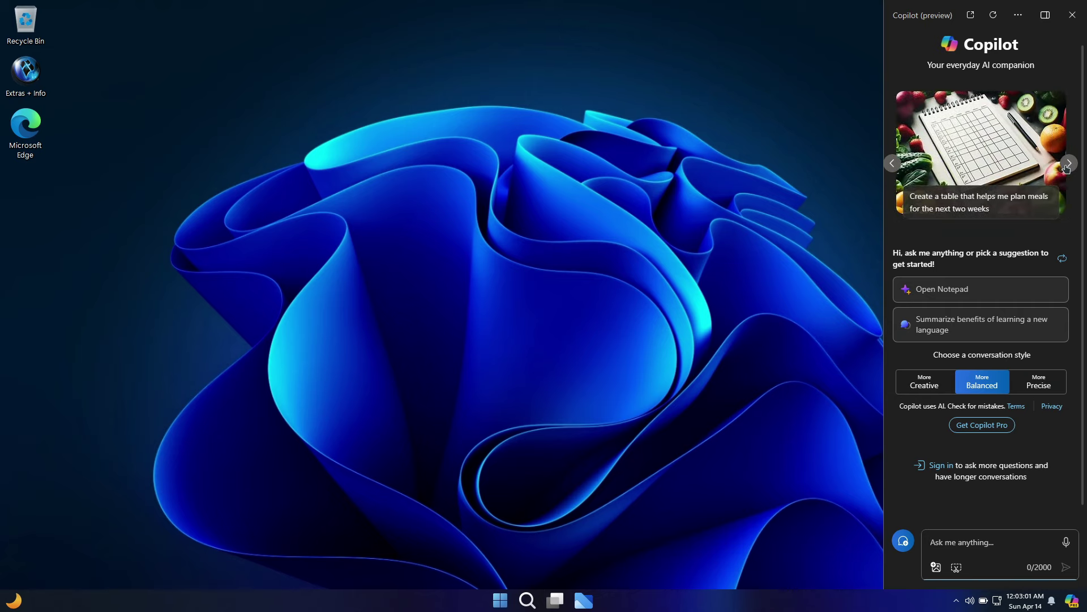
{"action": "left_click", "coordinate": [1066, 167]}
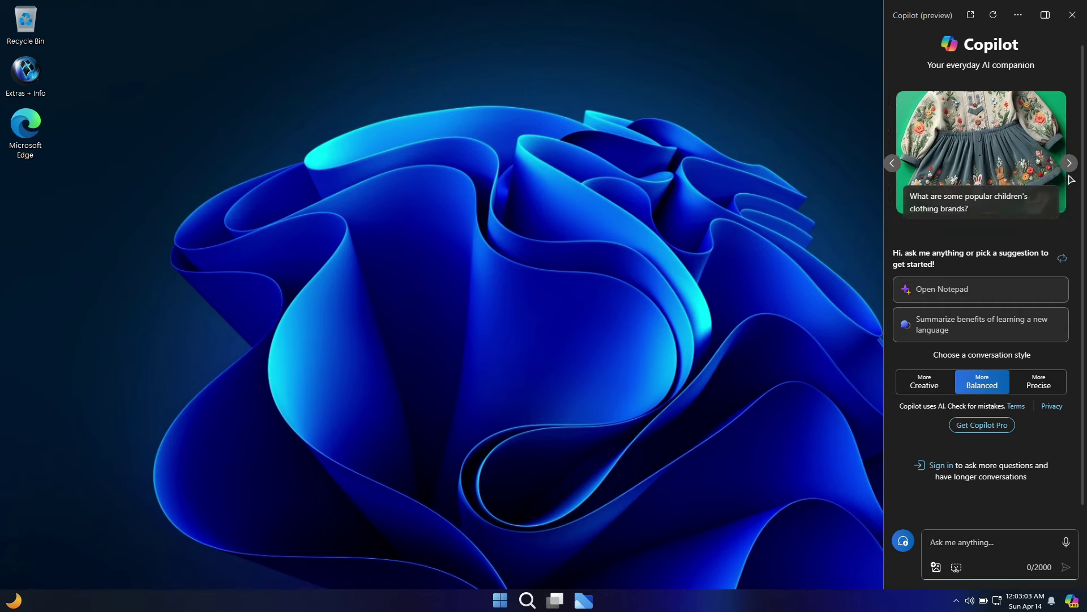
{"action": "left_click", "coordinate": [1067, 167]}
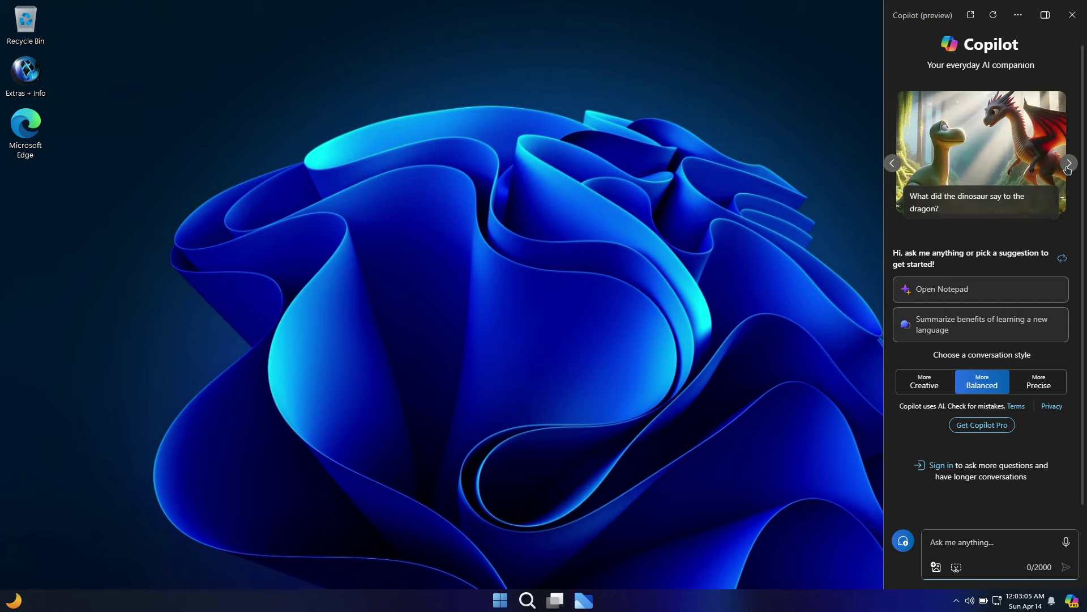
{"action": "left_click", "coordinate": [1067, 168]}
{"action": "left_click", "coordinate": [1068, 169]}
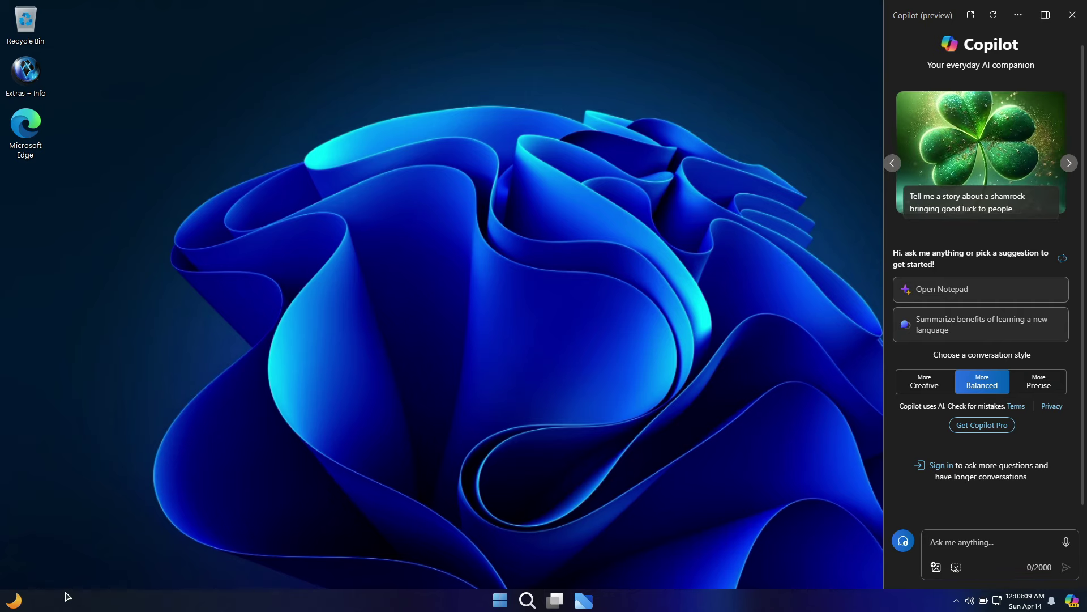
Open the Windows widgets board and look through its widgets and the Discover news feed.
{"action": "left_click", "coordinate": [21, 605]}
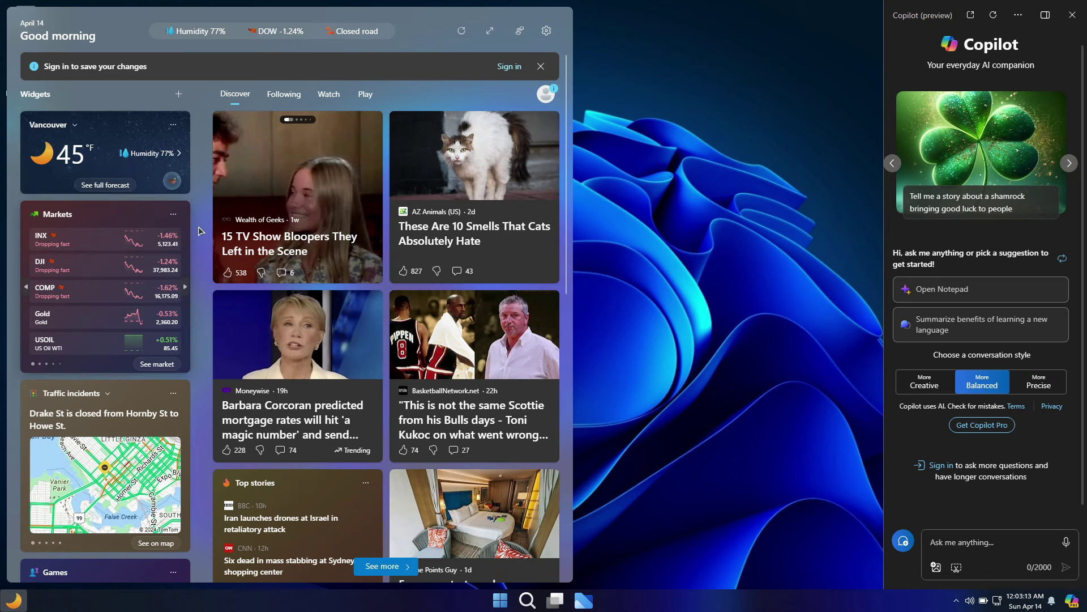
{"action": "scroll", "coordinate": [210, 309], "scroll_direction": "down", "scroll_amount": 1}
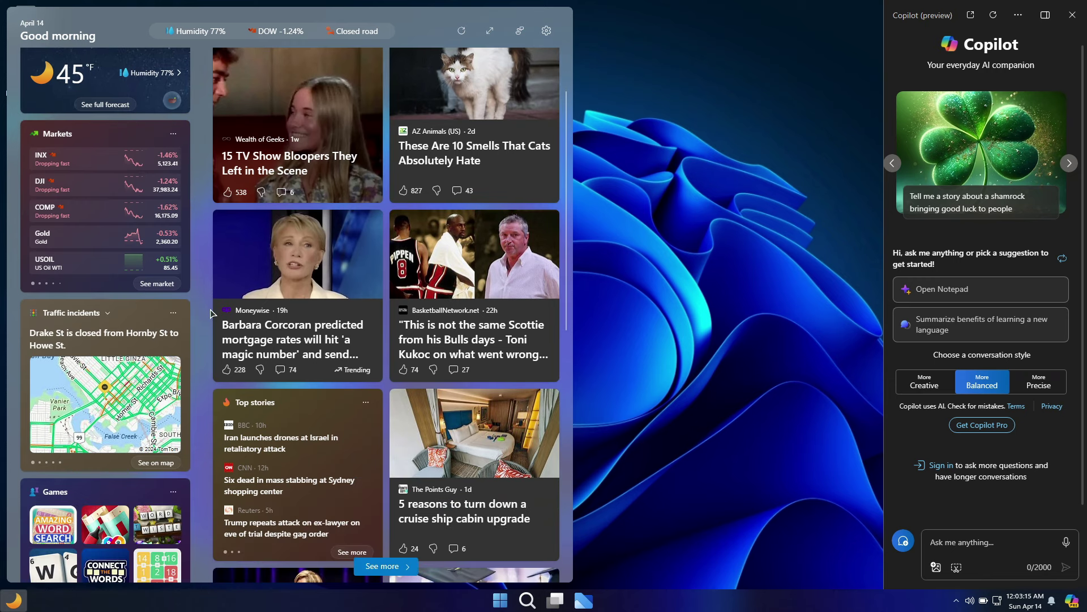
{"action": "scroll", "coordinate": [566, 148], "scroll_direction": "down", "scroll_amount": 1}
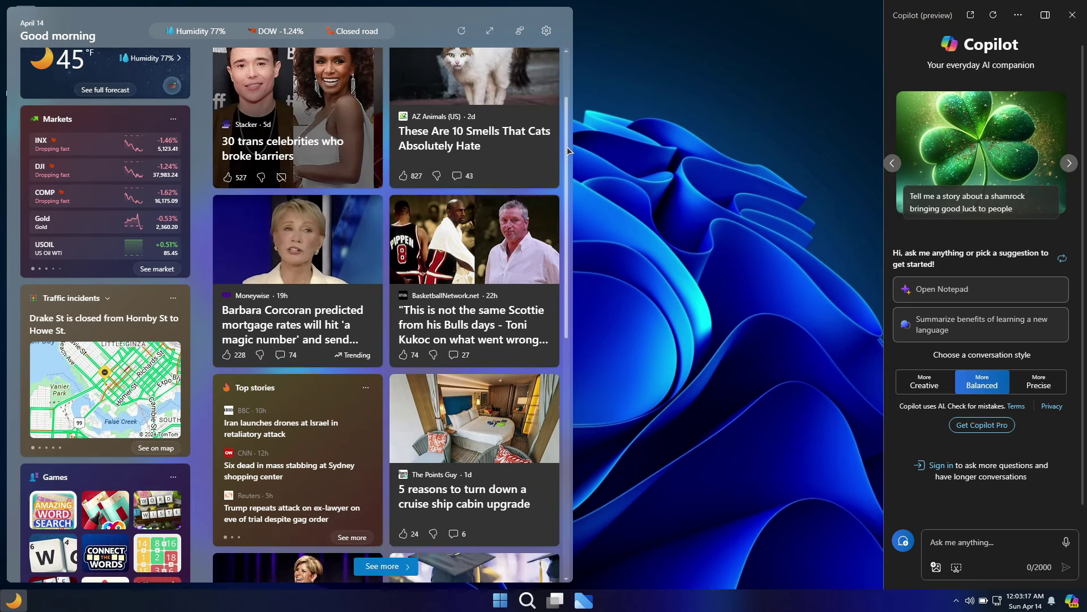
{"action": "scroll", "coordinate": [566, 148], "scroll_direction": "down", "scroll_amount": 1}
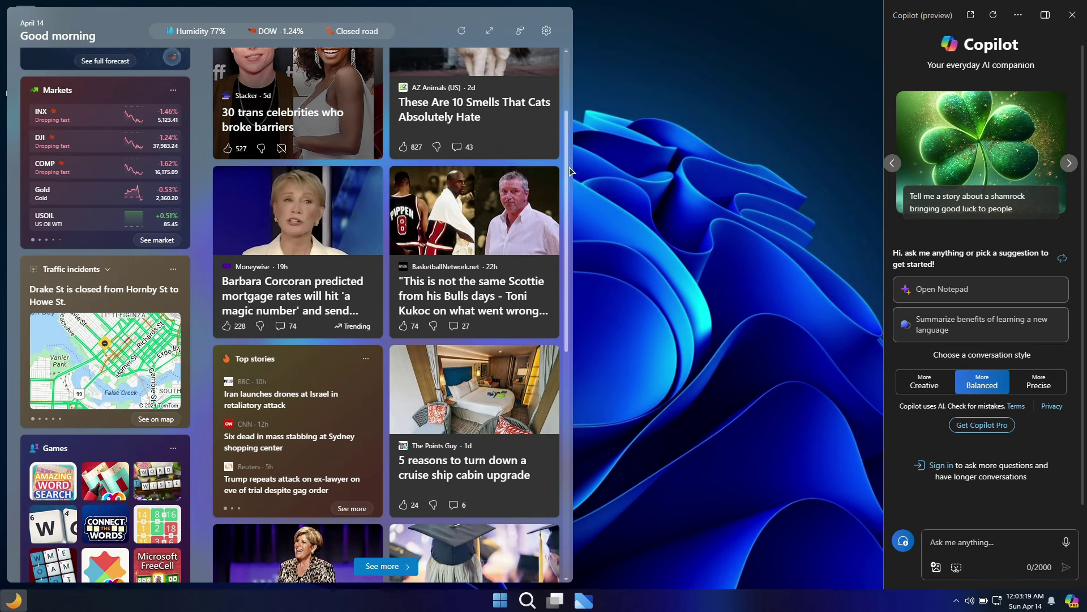
{"action": "scroll", "coordinate": [571, 207], "scroll_direction": "down", "scroll_amount": 1}
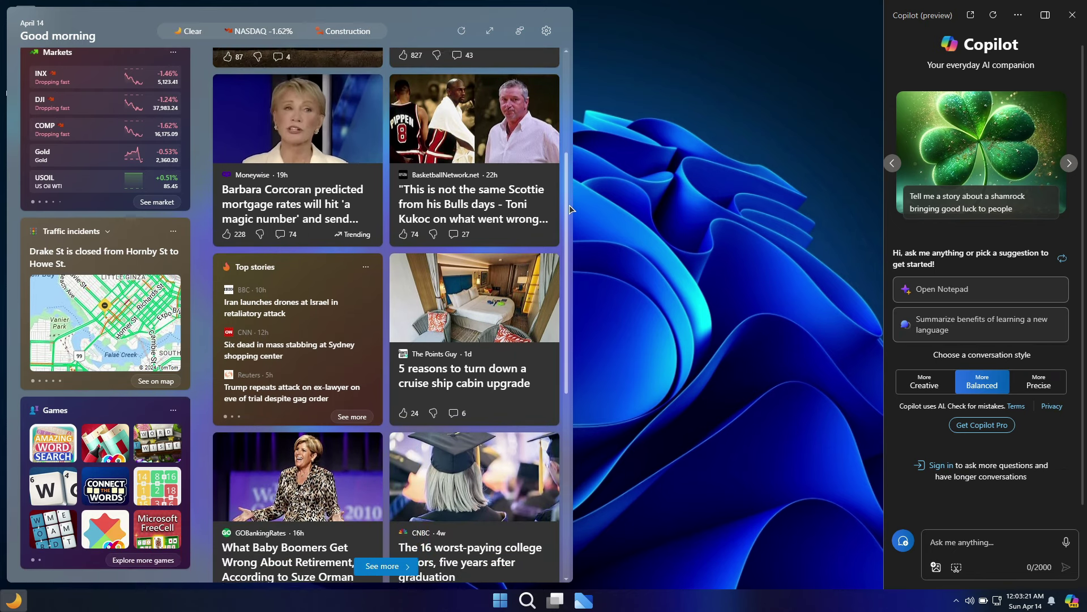
{"action": "scroll", "coordinate": [569, 226], "scroll_direction": "down", "scroll_amount": 2}
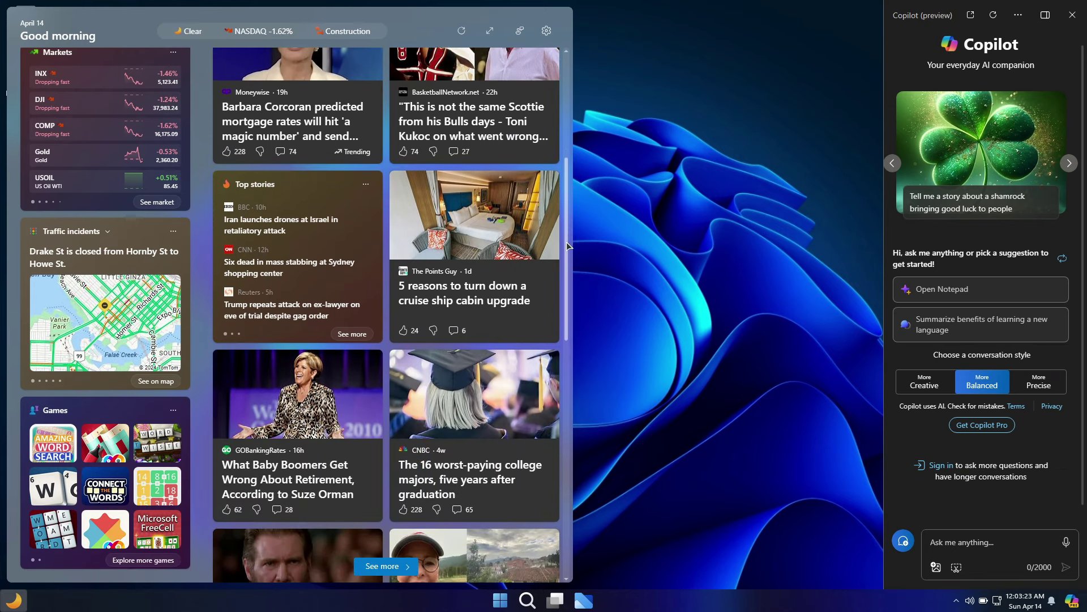
{"action": "scroll", "coordinate": [563, 273], "scroll_direction": "down", "scroll_amount": 1}
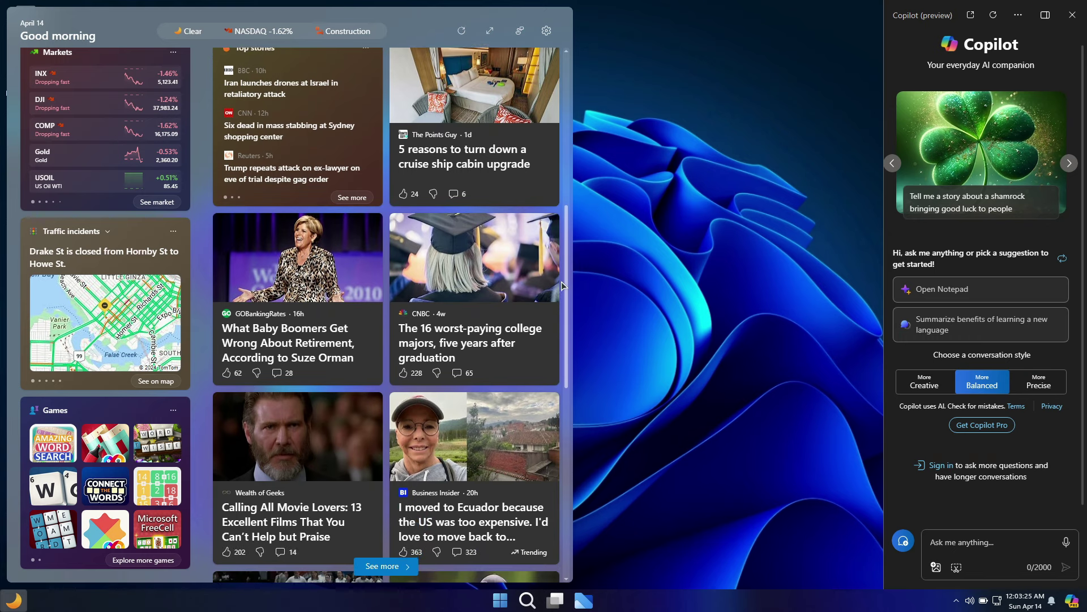
{"action": "scroll", "coordinate": [560, 300], "scroll_direction": "down", "scroll_amount": 2}
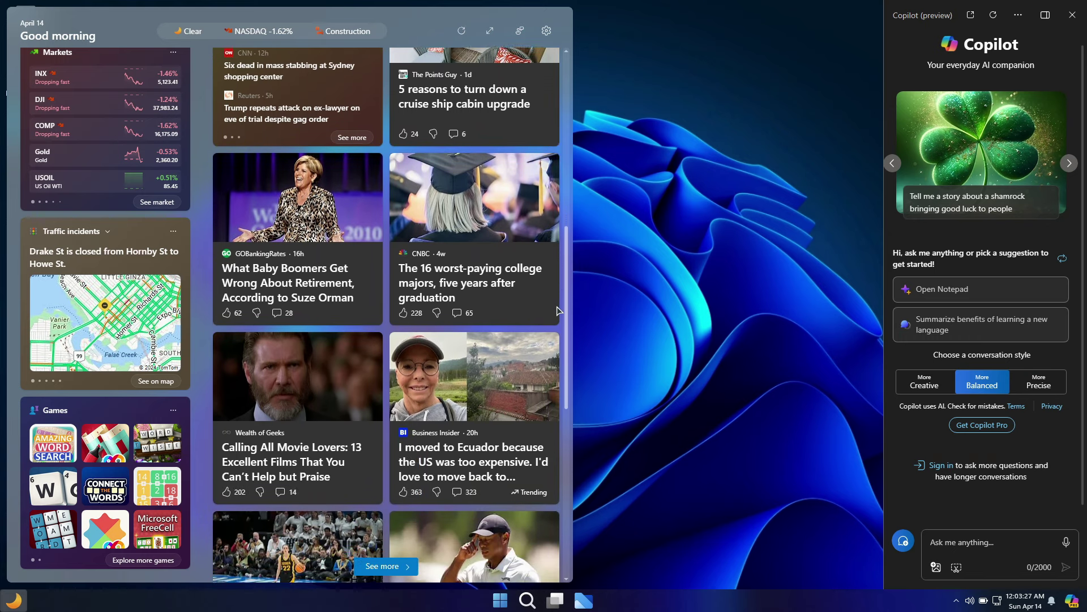
{"action": "scroll", "coordinate": [554, 338], "scroll_direction": "down", "scroll_amount": 1}
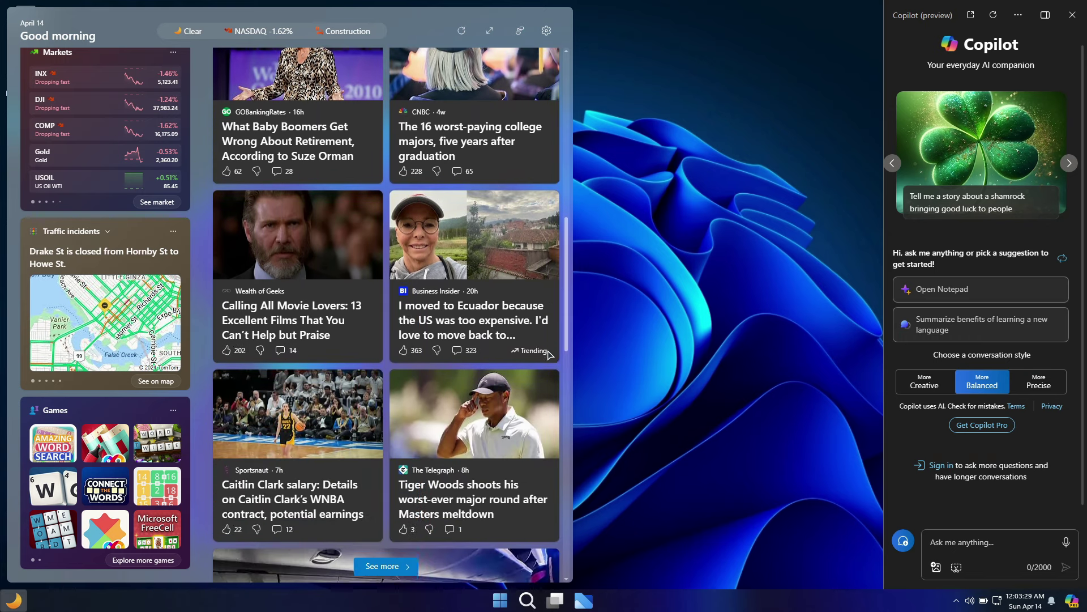
Open the "Calling All Movie Lovers" article from the news feed and page through its film slideshow to slide 5.
{"action": "left_click", "coordinate": [350, 286]}
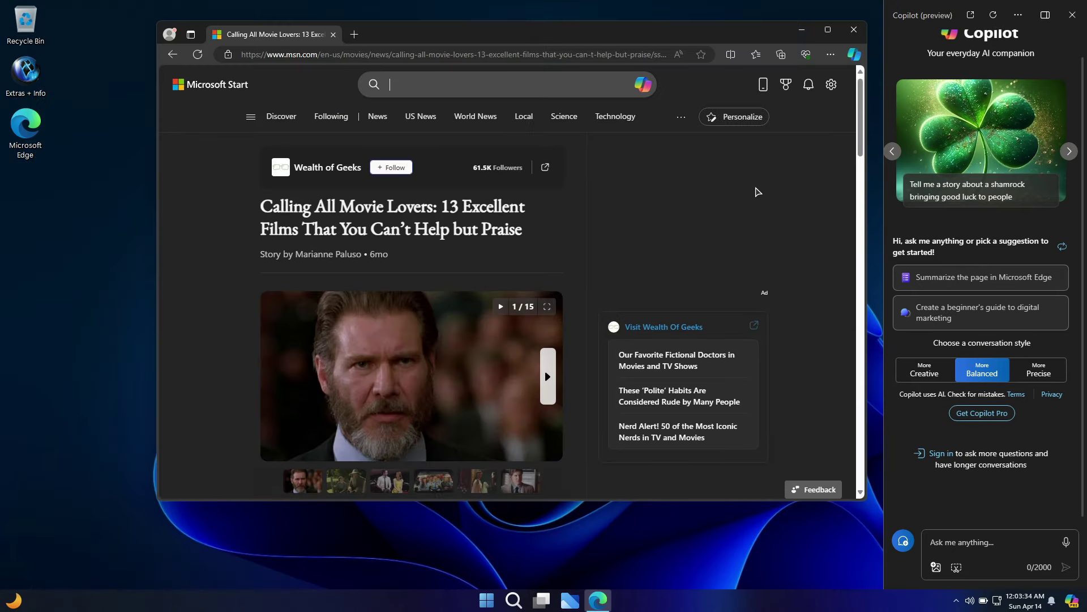
{"action": "scroll", "coordinate": [776, 222], "scroll_direction": "down", "scroll_amount": 1}
{"action": "scroll", "coordinate": [776, 222], "scroll_direction": "down", "scroll_amount": 1}
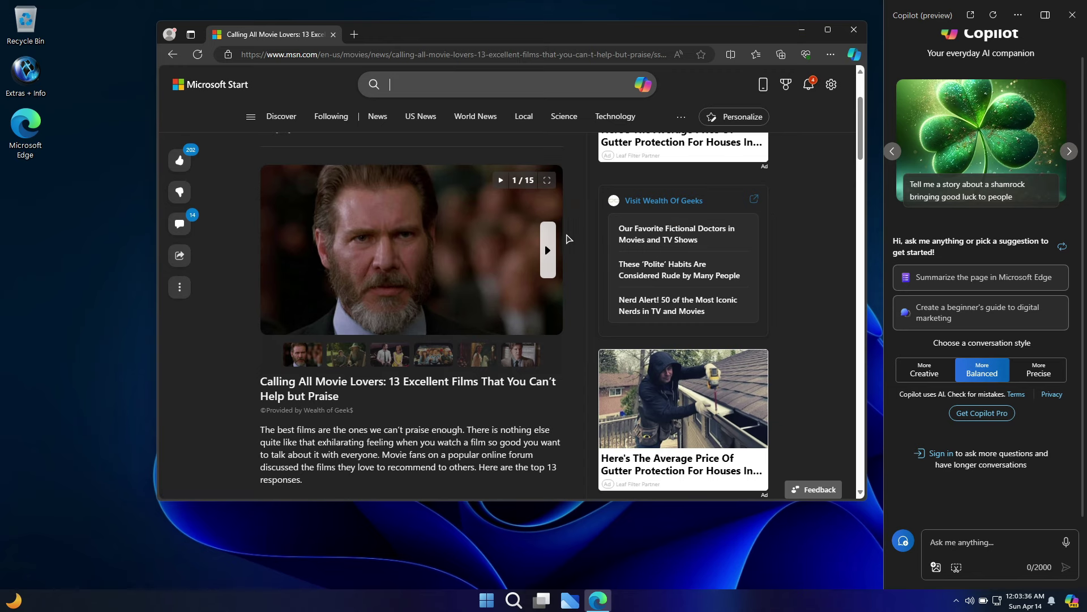
{"action": "left_click", "coordinate": [550, 252]}
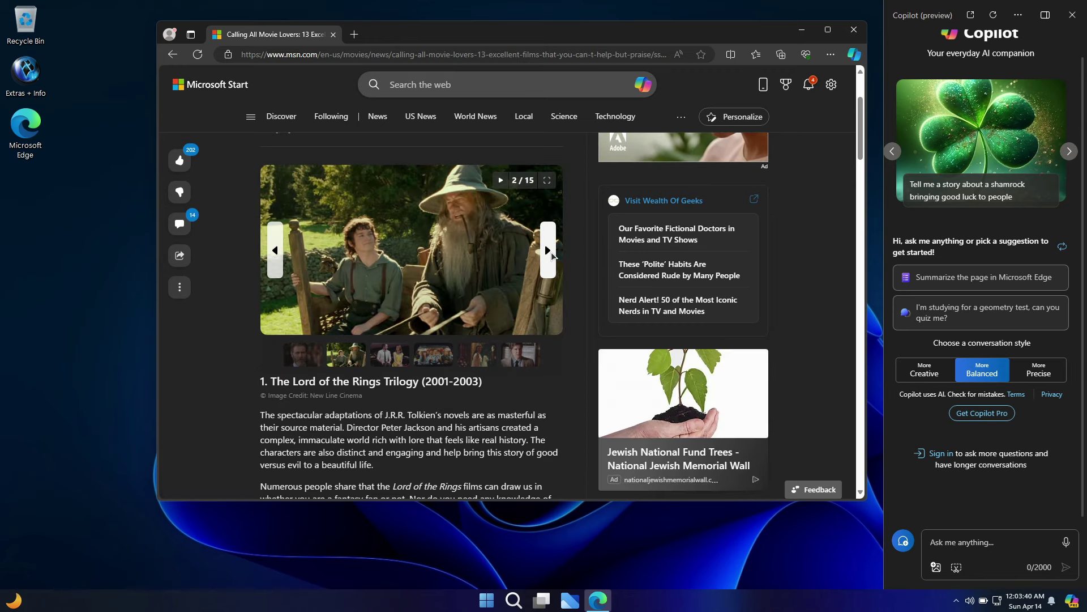
{"action": "left_click", "coordinate": [550, 252]}
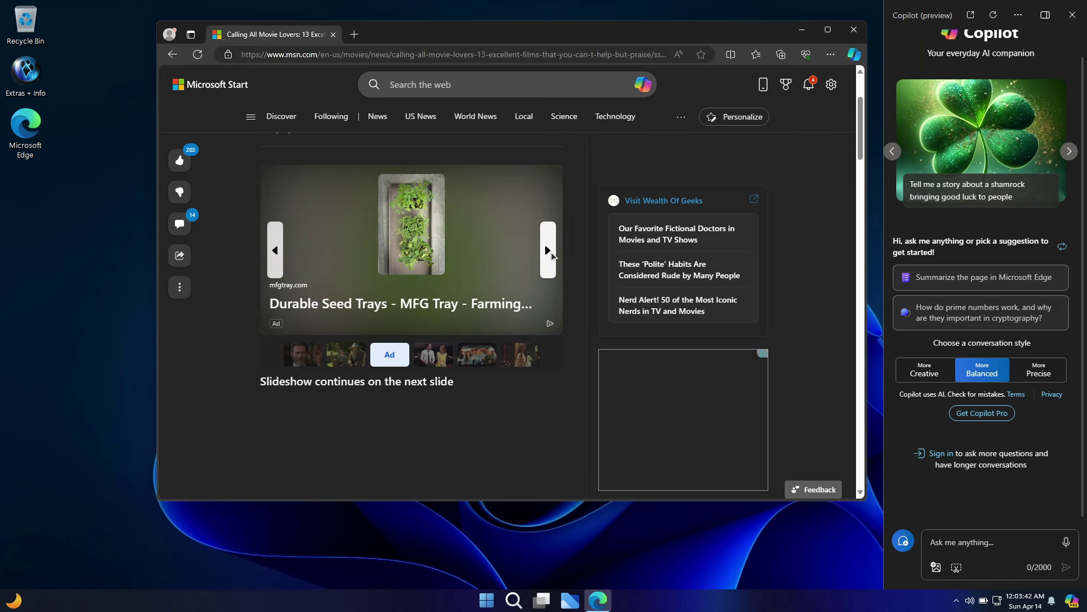
{"action": "left_click", "coordinate": [550, 252]}
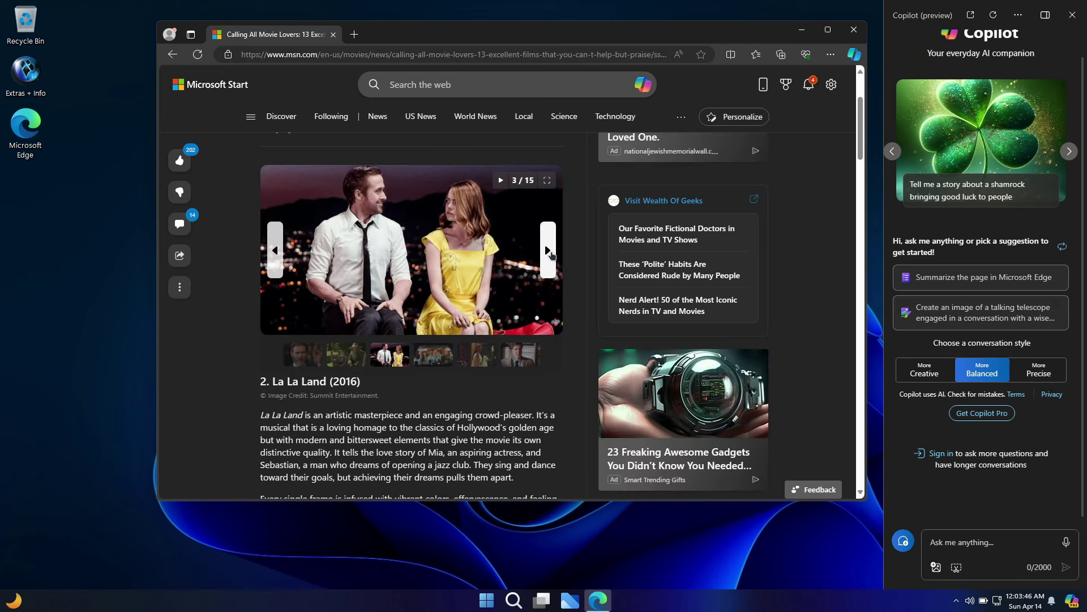
{"action": "left_click", "coordinate": [550, 252]}
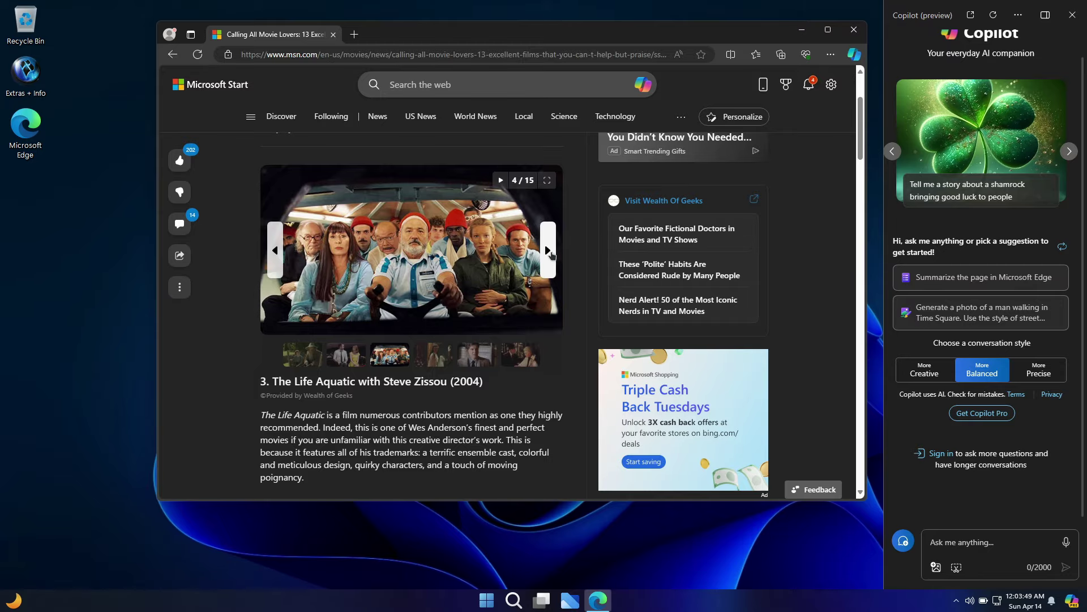
{"action": "left_click", "coordinate": [550, 252]}
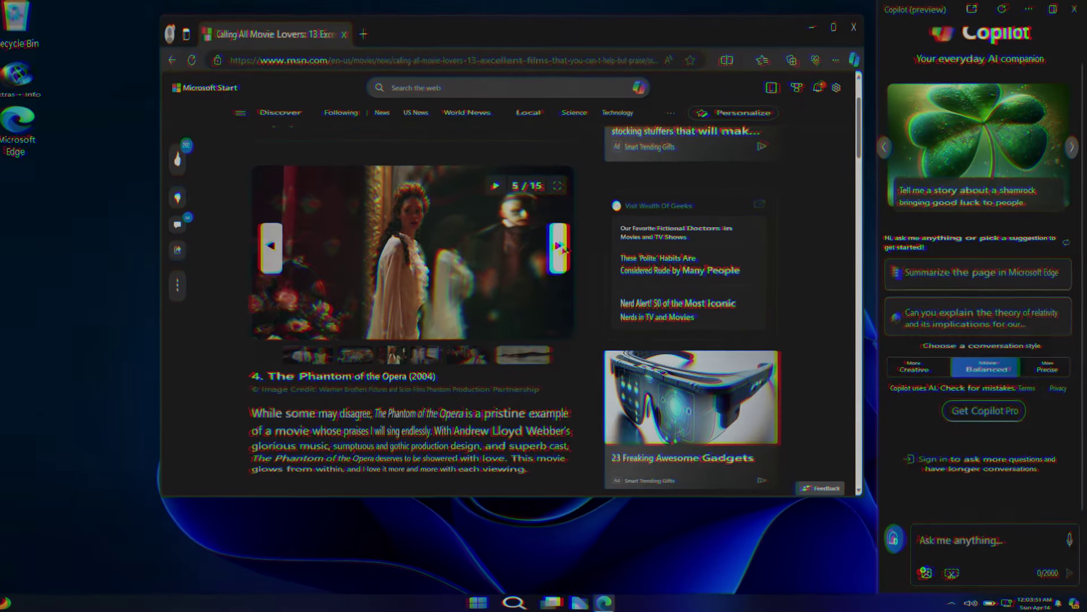